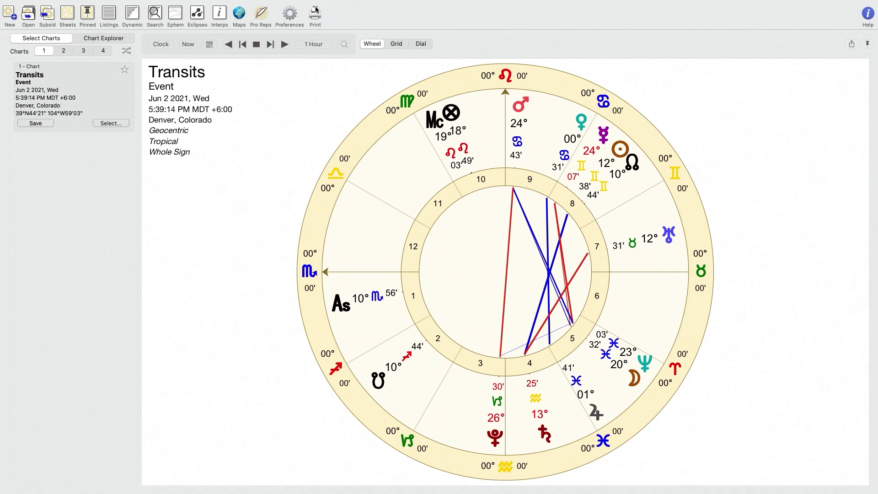
Open Preferences and check the home location of Denver, Colorado, in the city and state fields
click(292, 15)
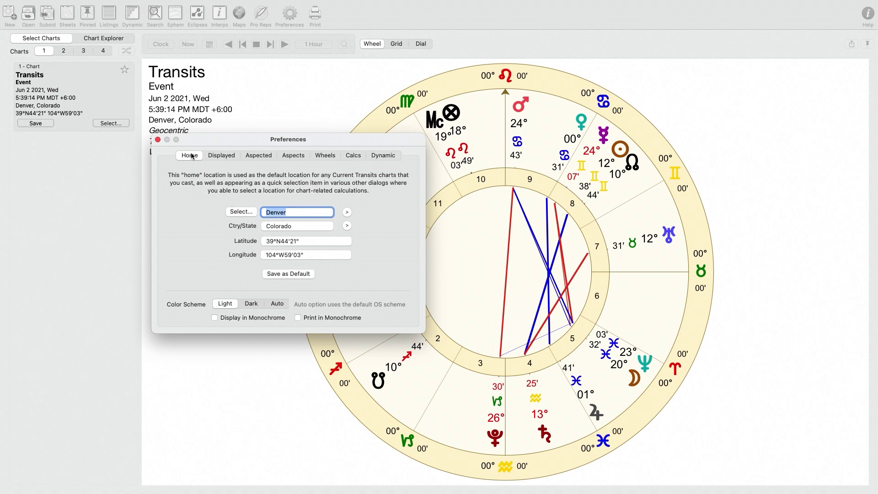
click(286, 212)
double_click(291, 212)
click(288, 229)
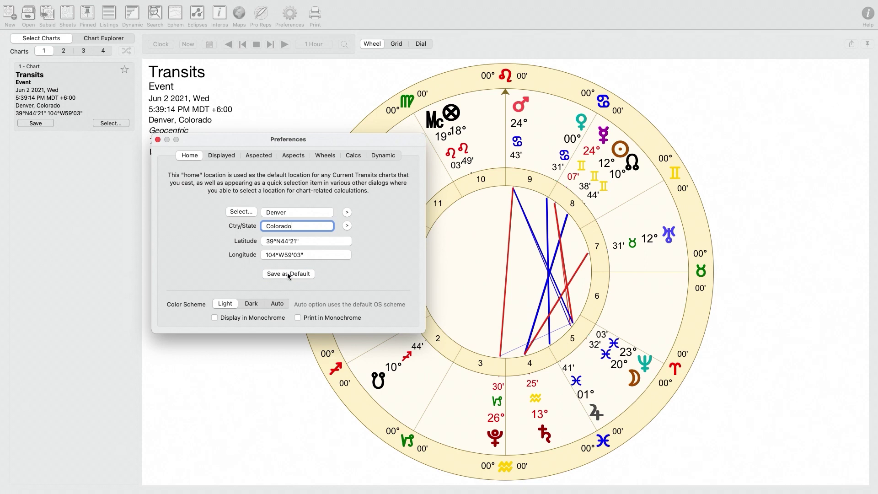
Close Preferences and recast the chart as Current Transits for 5:57:07 PM
click(157, 141)
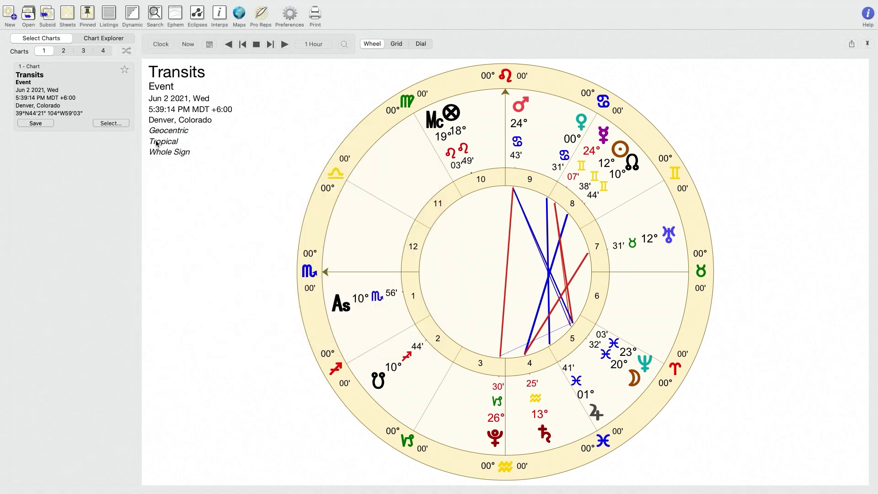
click(120, 125)
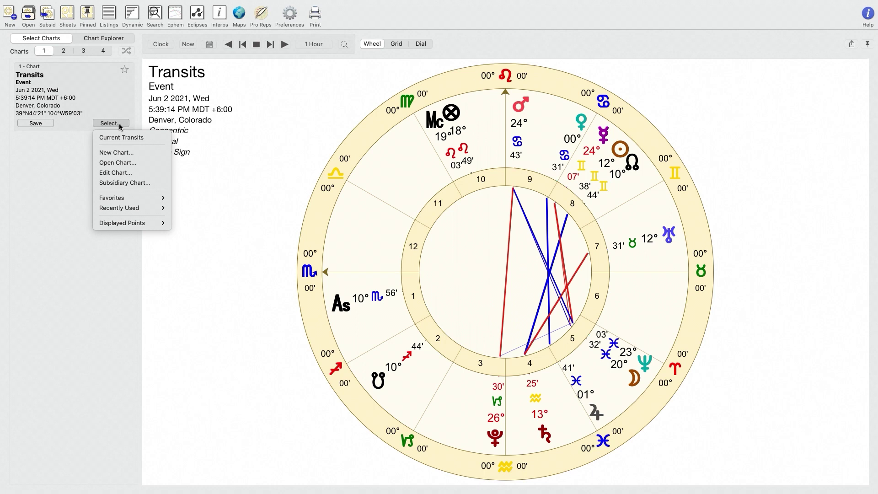
click(103, 121)
click(110, 125)
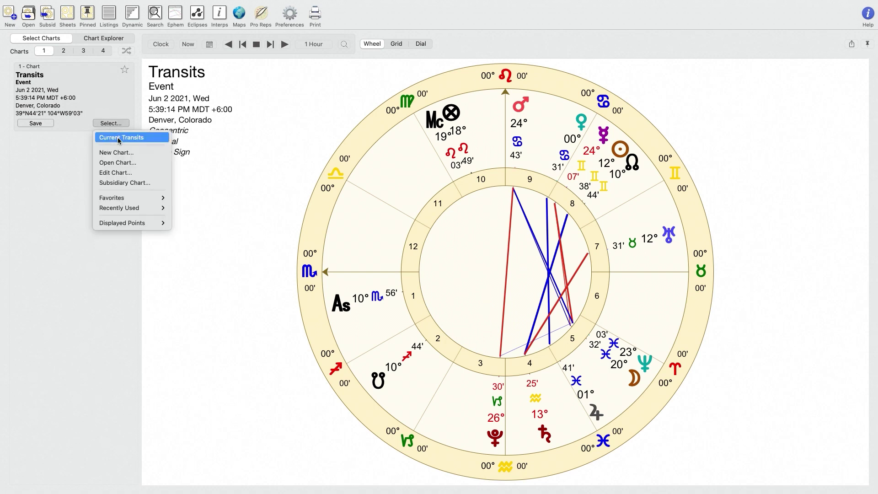
click(120, 139)
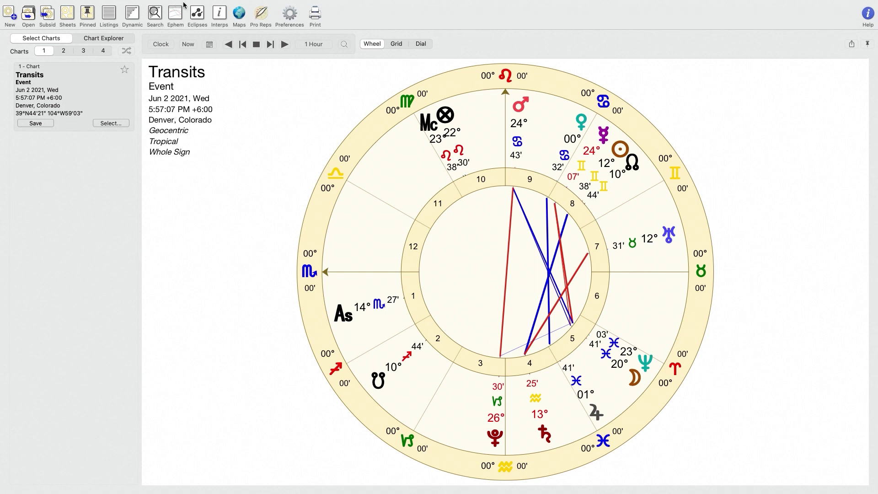
Try the Dark and Auto colour schemes, settle on Light, then view the Displayed points settings
mouse_move(181, 3)
click(292, 29)
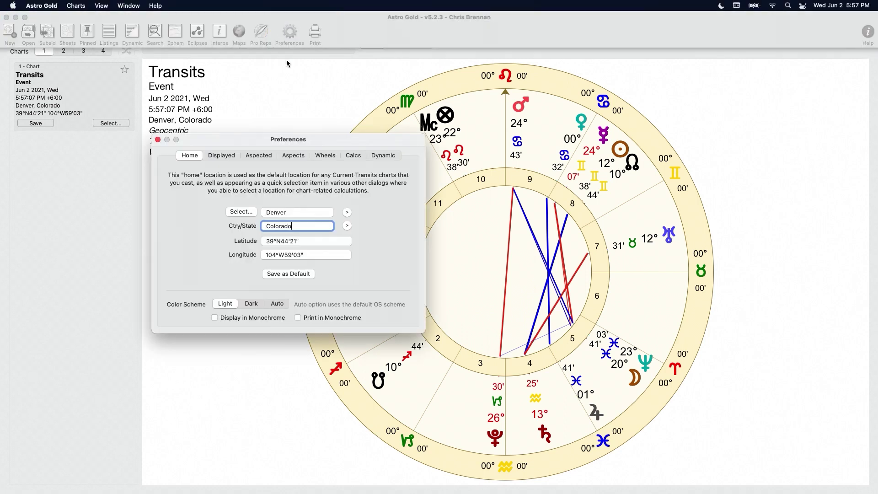
click(250, 305)
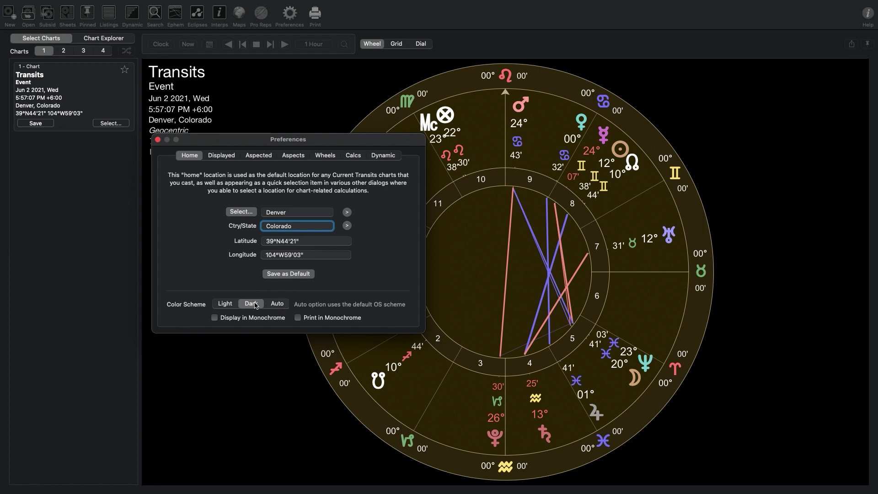
click(278, 305)
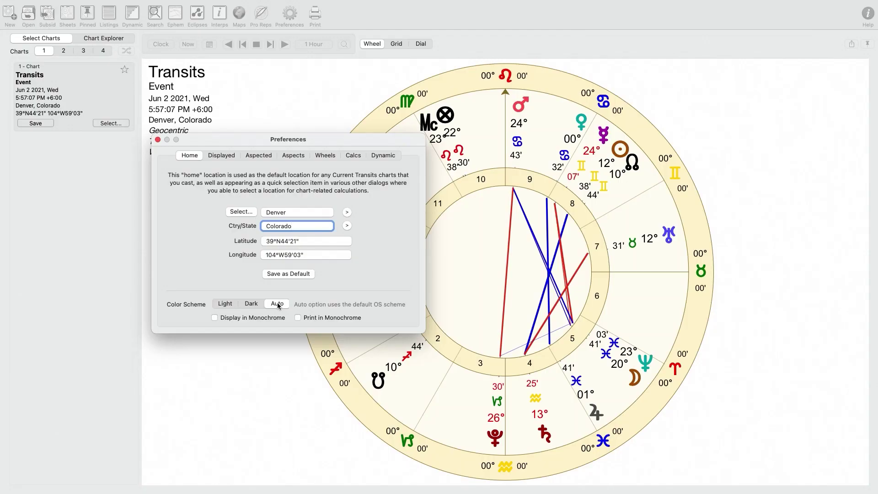
click(227, 303)
click(218, 155)
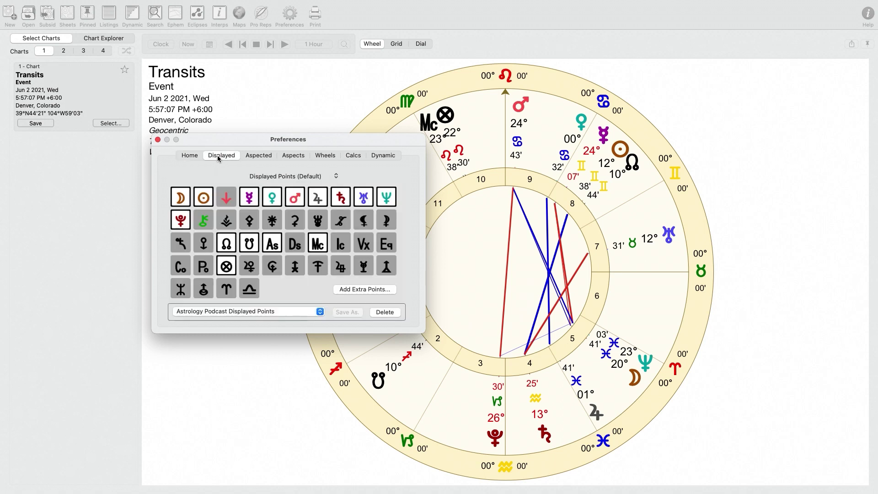
click(253, 203)
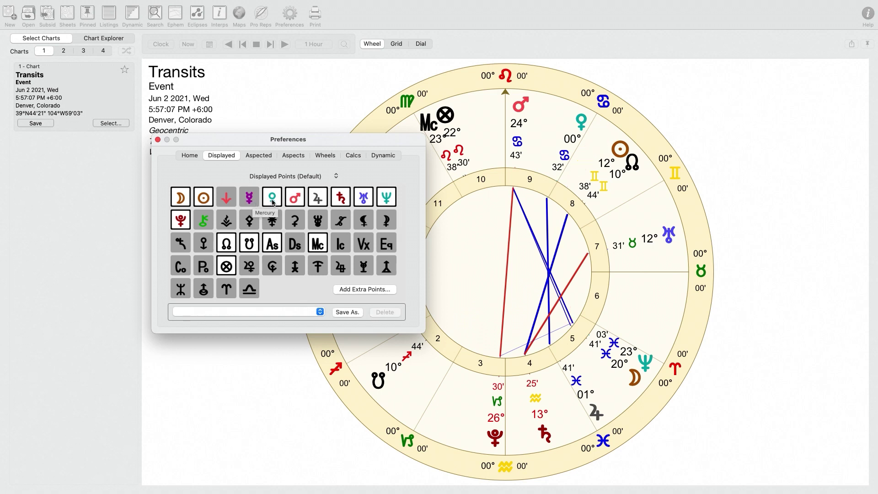
click(273, 203)
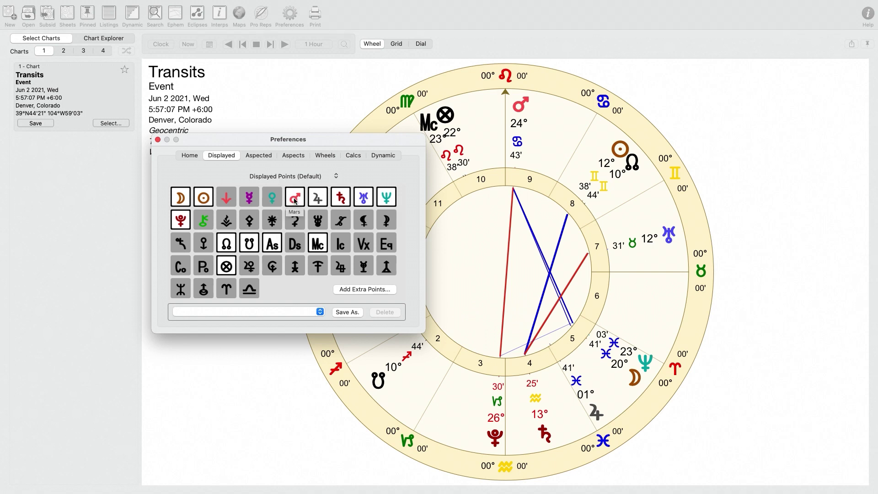
click(295, 202)
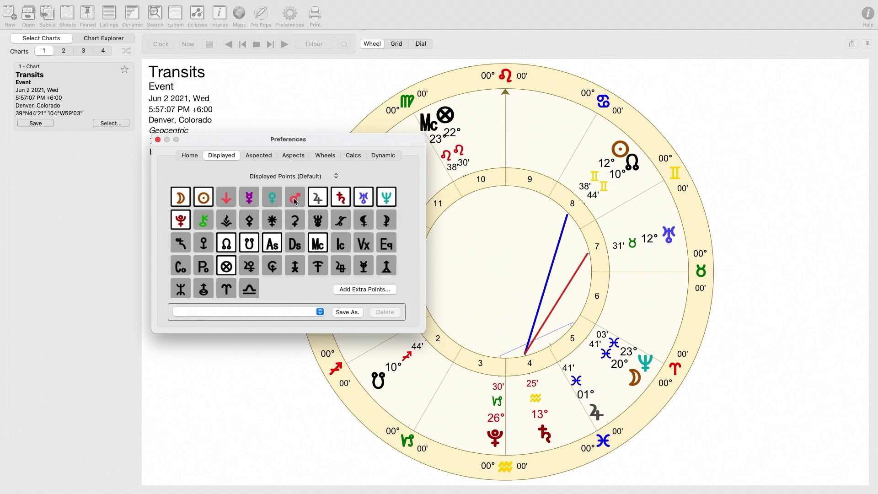
click(251, 200)
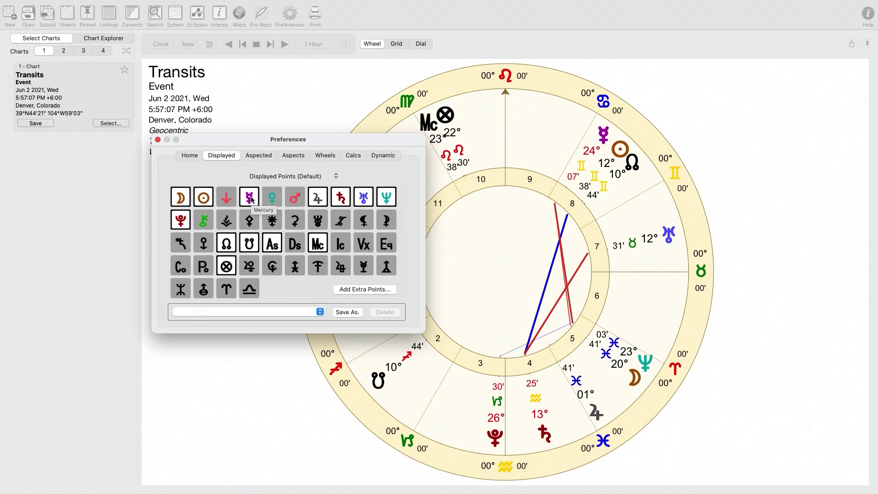
click(273, 200)
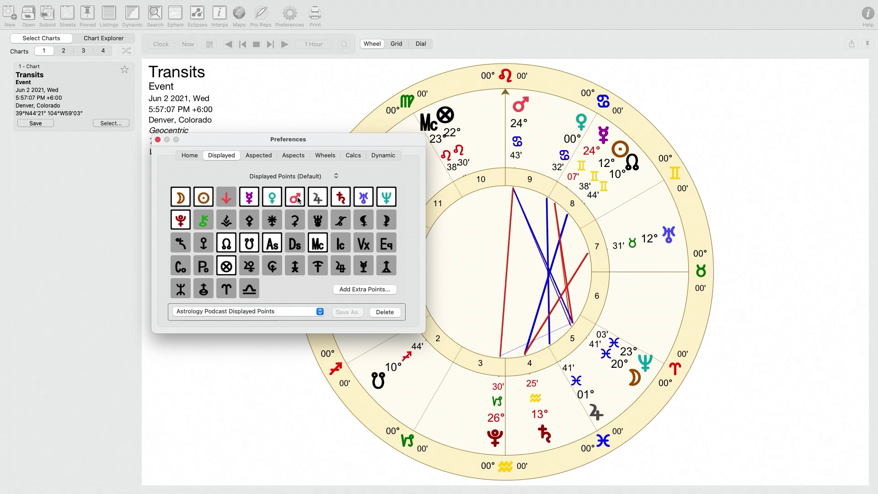
click(297, 200)
Add the Ic and Ds points to the wheel, keeping the North Node shown
click(229, 249)
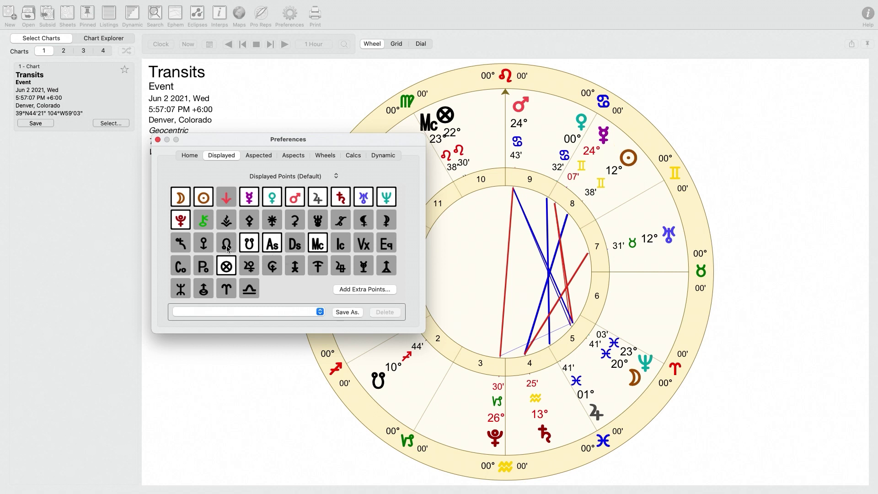
click(235, 249)
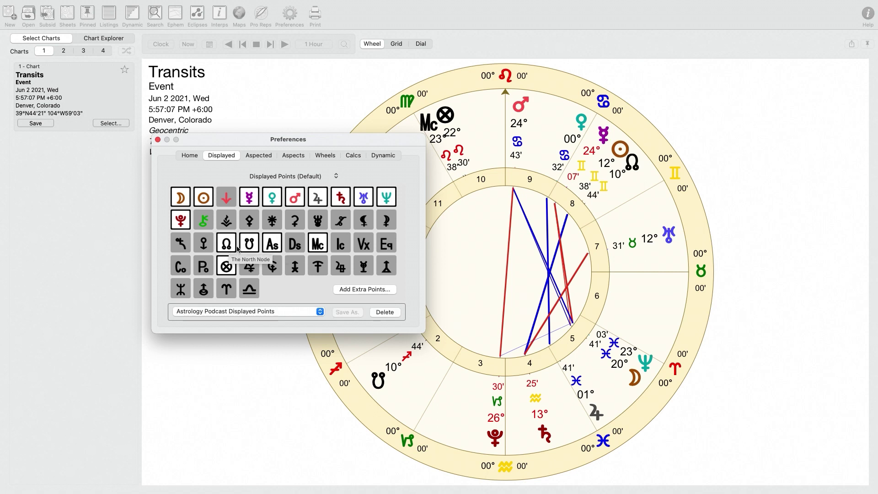
click(339, 246)
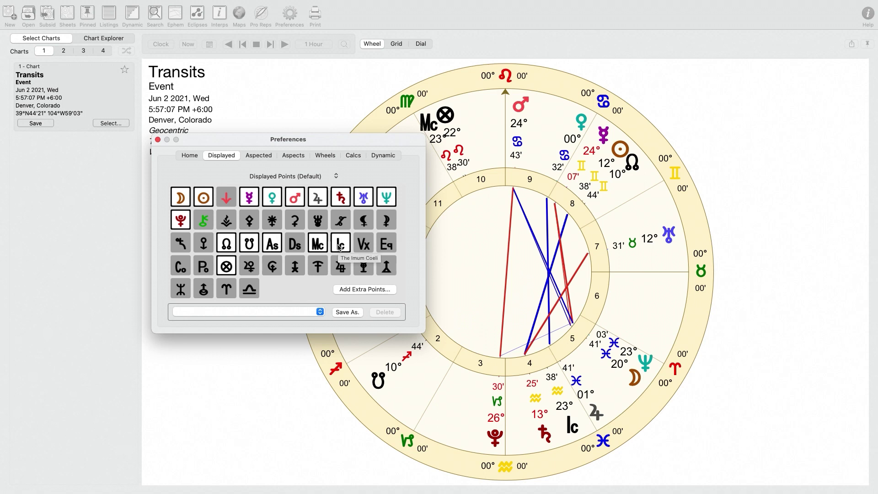
click(296, 245)
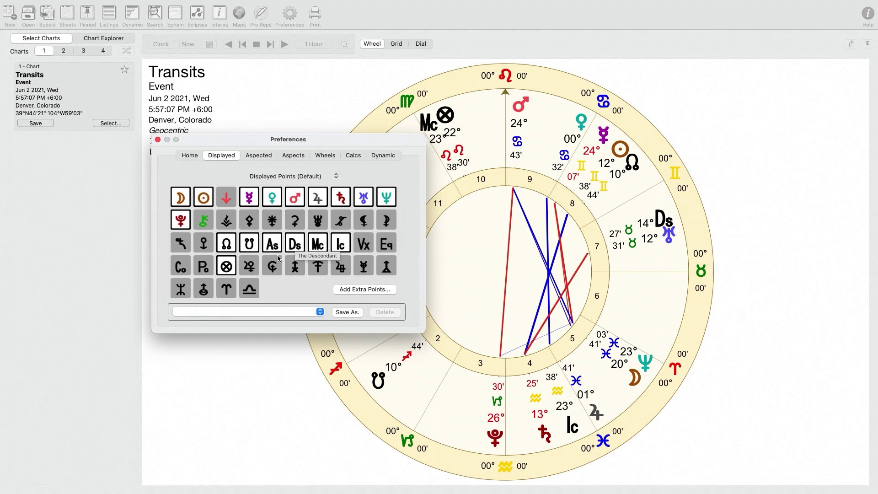
Show Vesta on the wheel, trying Ceres, Vulcan and an extra MC point without keeping them
click(231, 226)
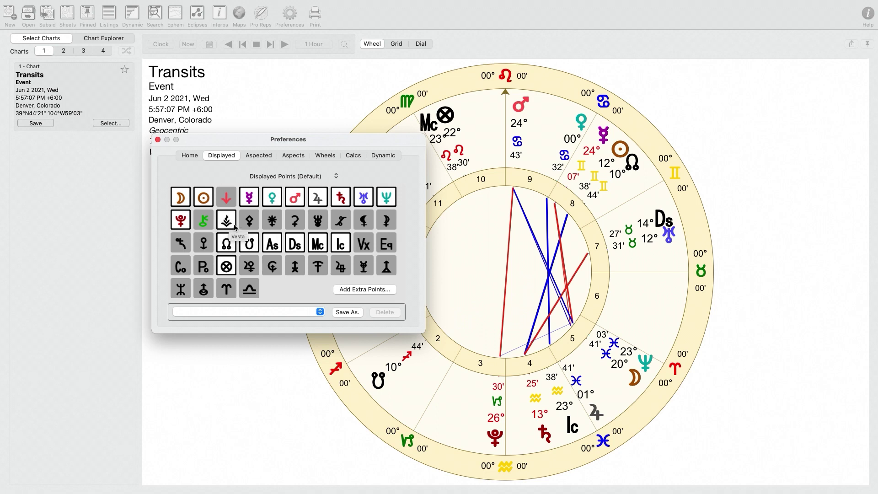
click(293, 224)
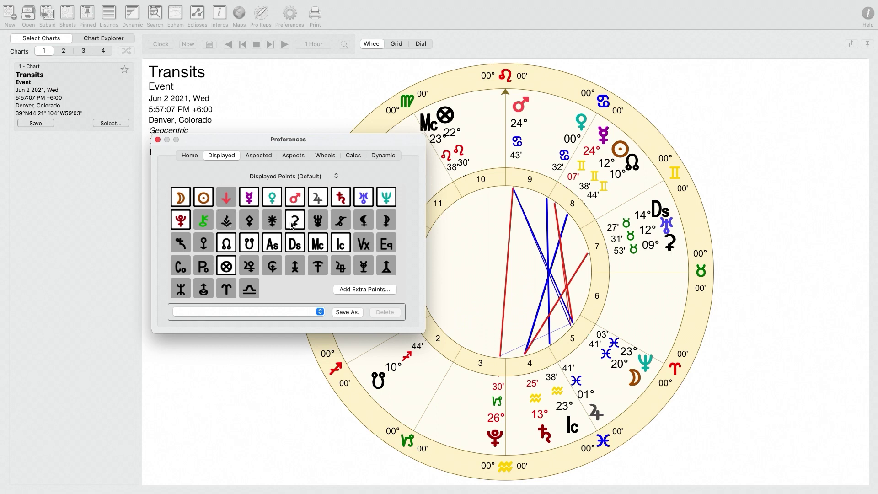
click(294, 224)
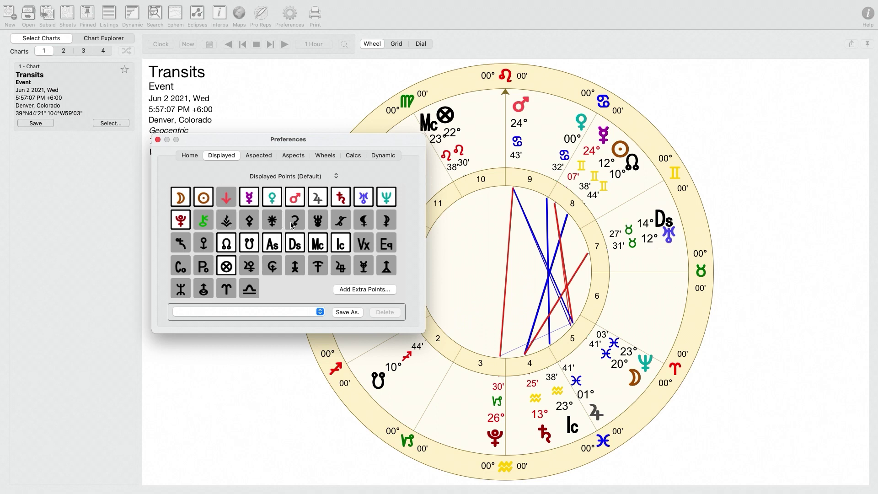
click(231, 200)
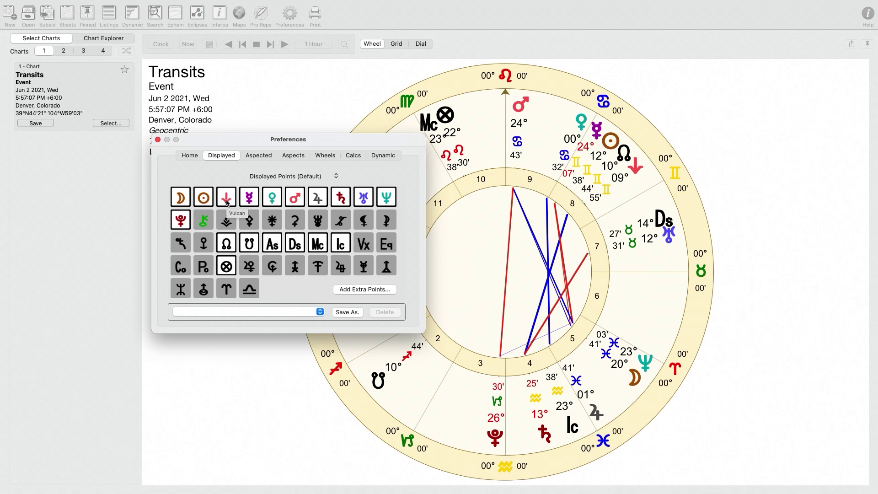
click(230, 200)
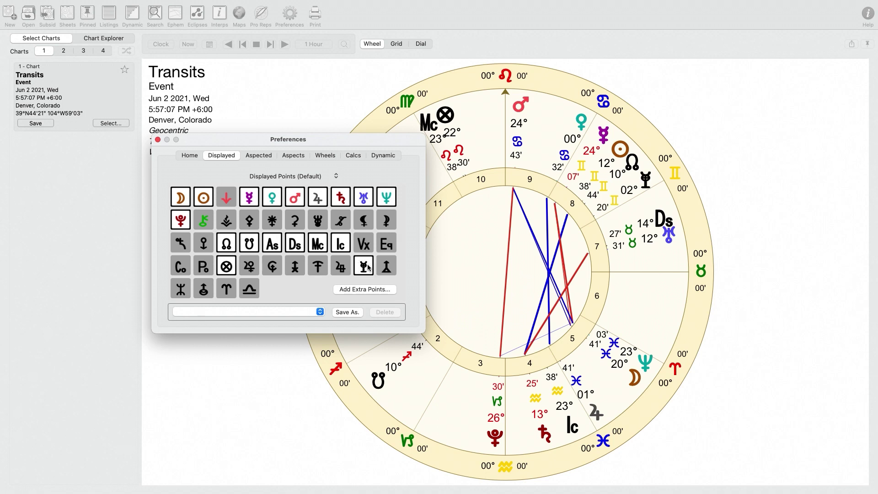
click(386, 266)
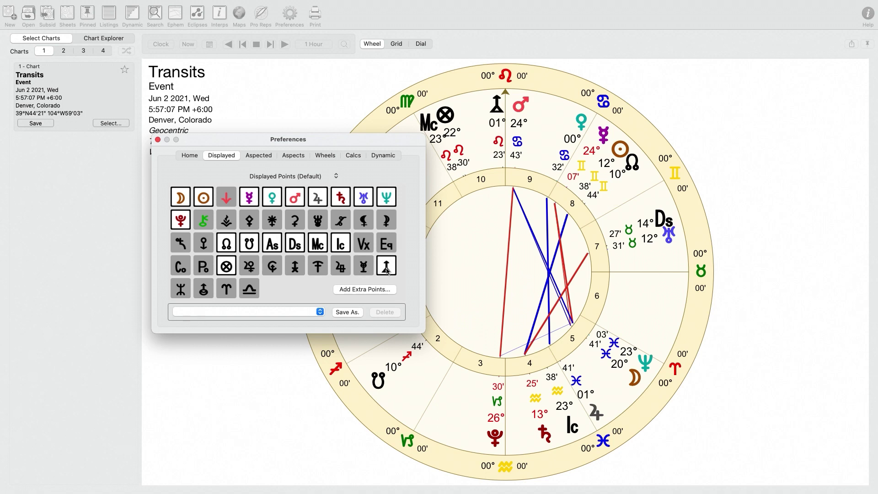
click(387, 265)
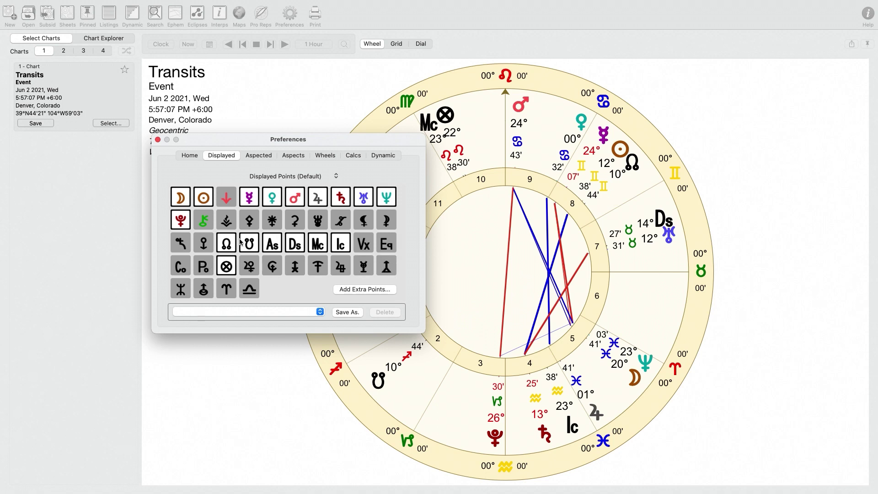
Preview the Aries and Libra points on the chart, then hide both again
click(231, 288)
click(248, 291)
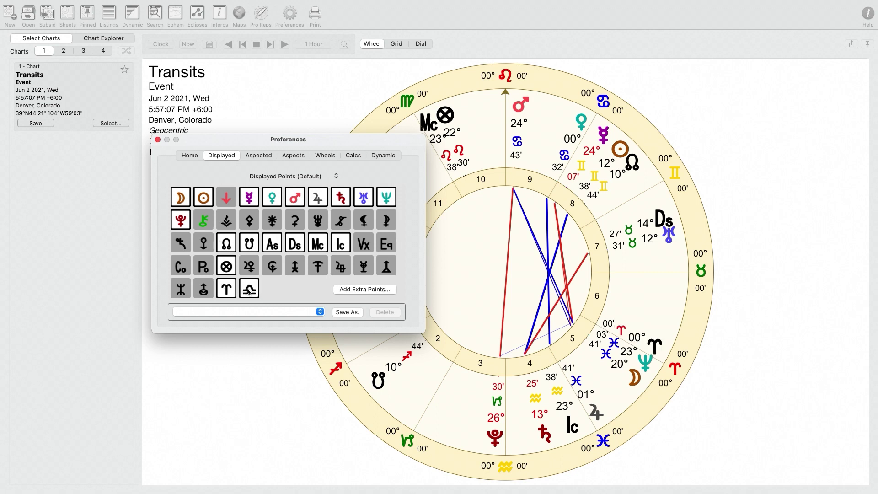
click(248, 292)
click(233, 293)
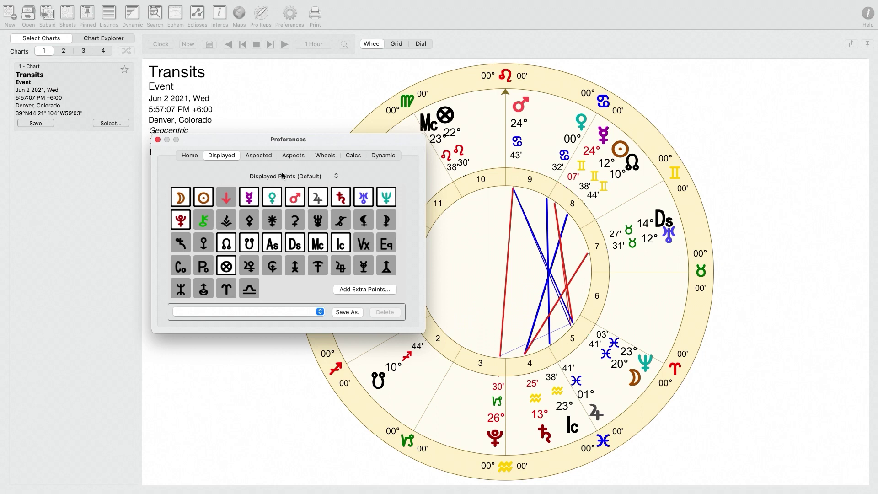
Save the point selection as the preset 'Astrology Podcast Displayed Points' and keep it selected
click(335, 313)
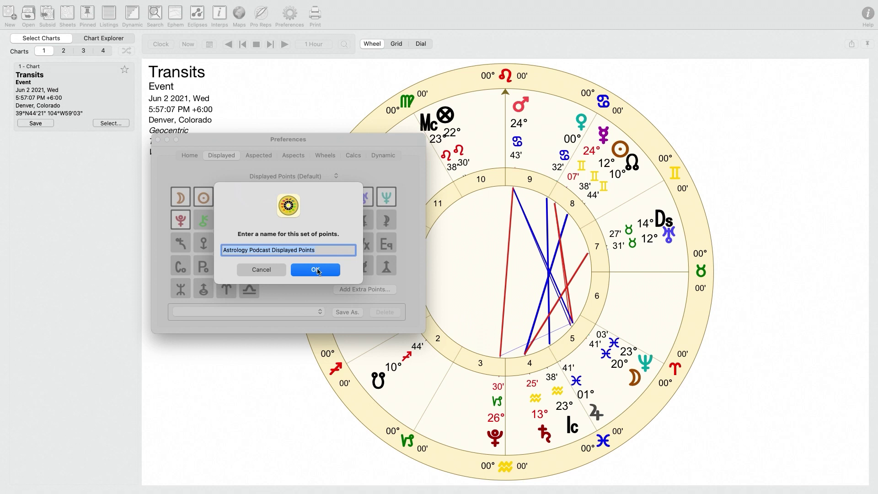
click(318, 272)
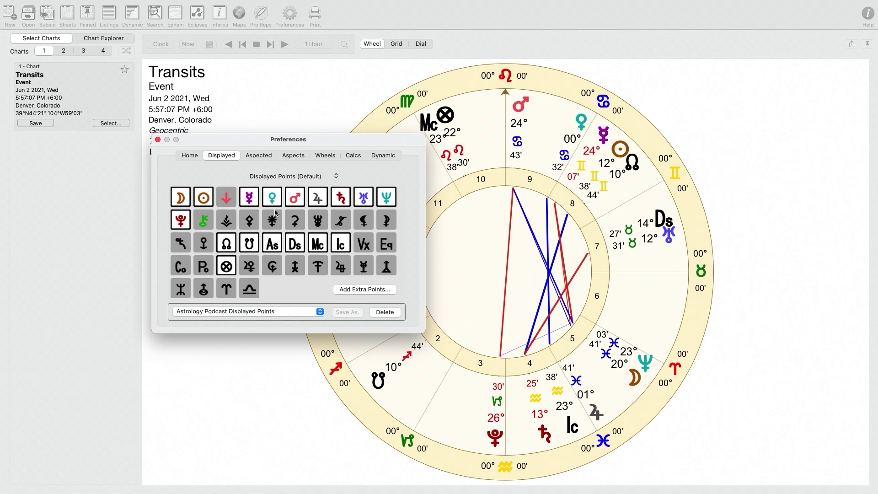
click(259, 312)
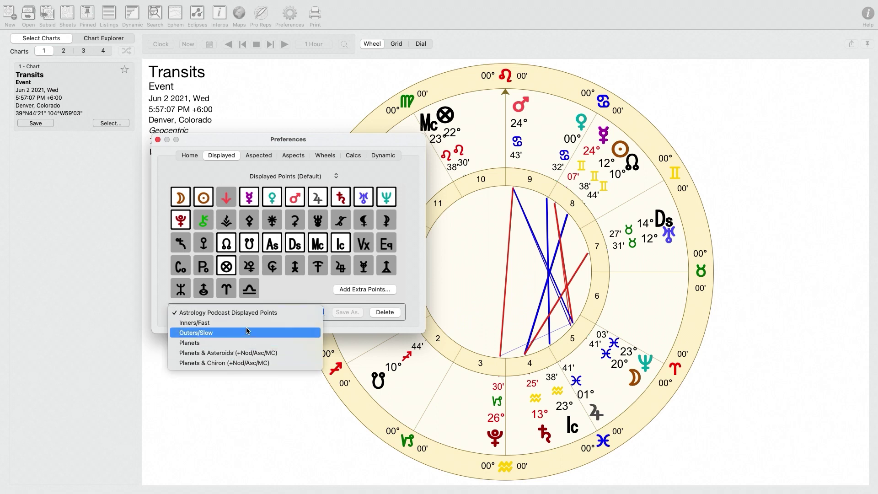
click(284, 303)
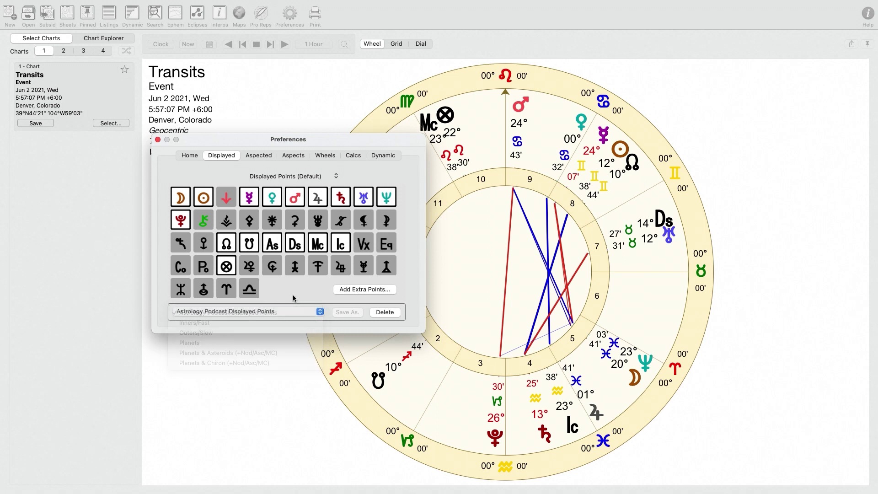
In Aspected Chart Points, preview dropping Mars, Jupiter and Saturn aspect lines, then restore them
click(262, 158)
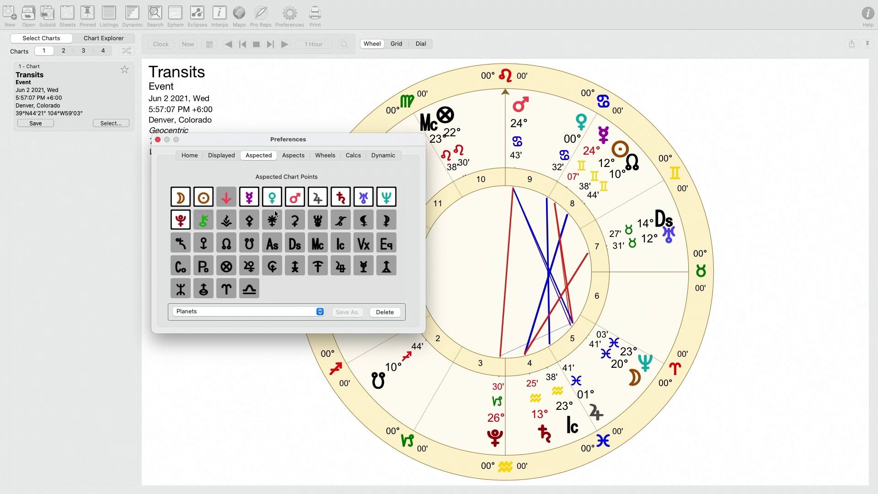
click(301, 199)
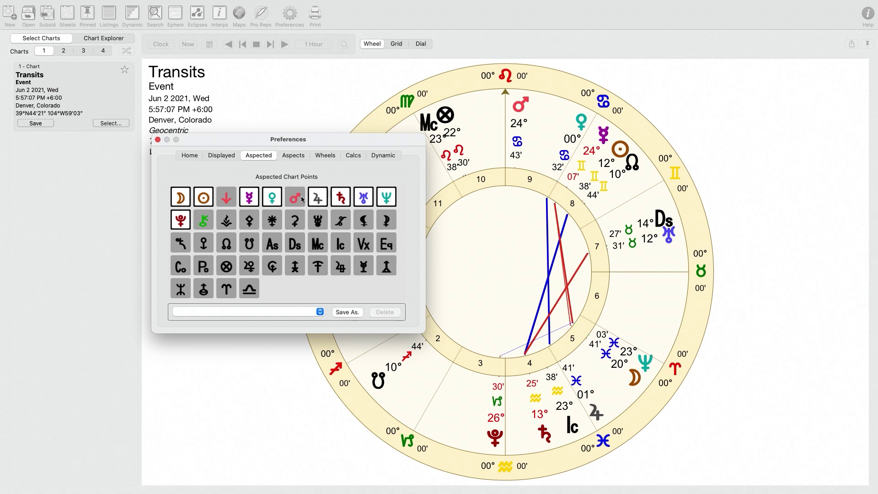
click(302, 199)
click(317, 199)
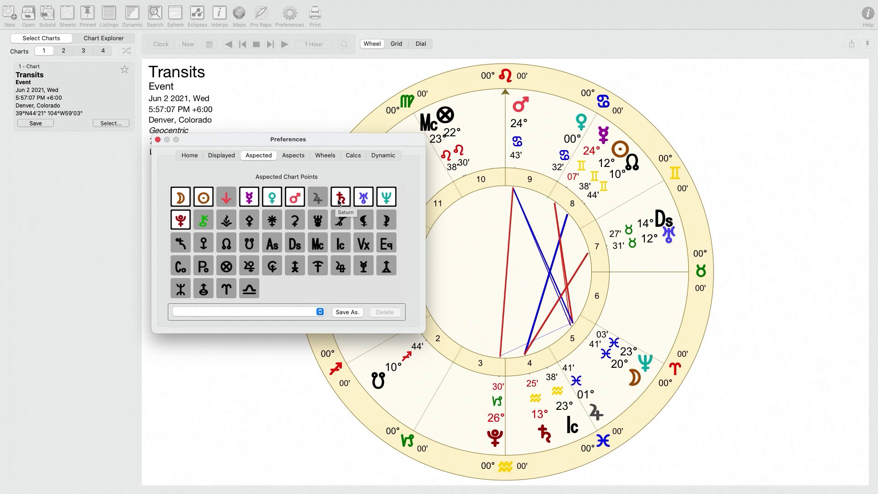
click(339, 202)
click(318, 201)
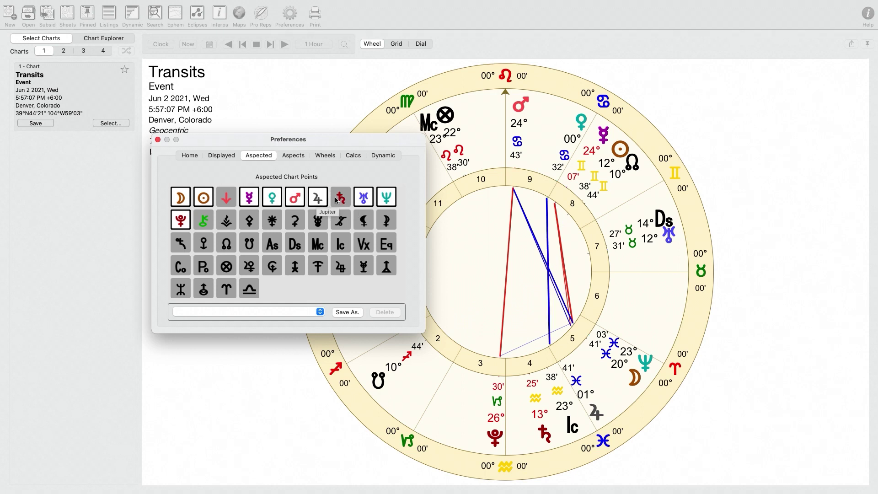
click(337, 199)
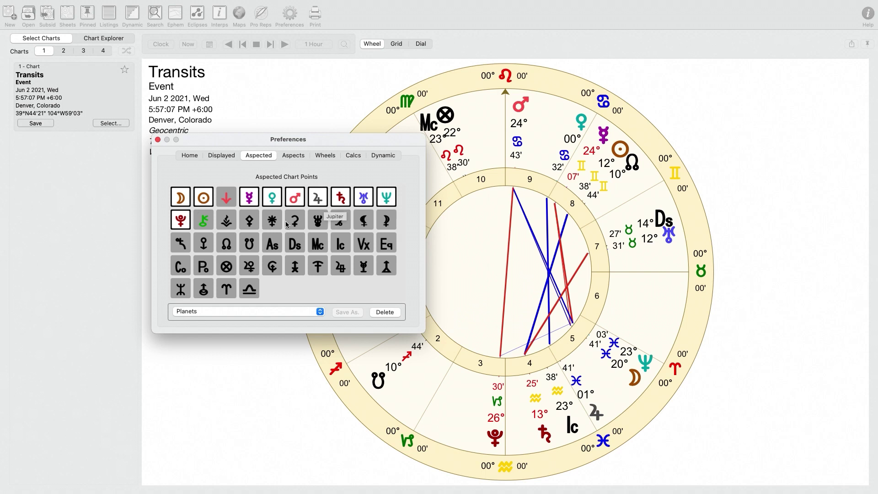
Preview adding the nodes, Midheaven and Ascendant to aspects, remove them, and keep the Planets preset
click(227, 245)
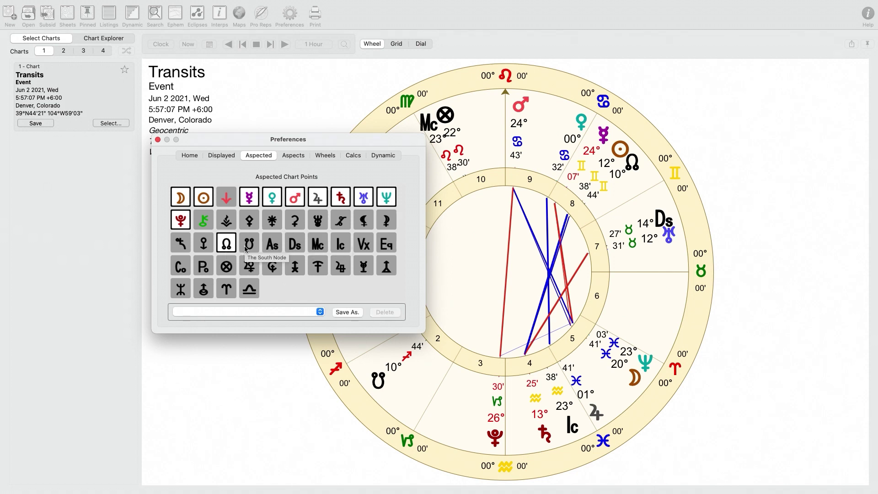
click(245, 250)
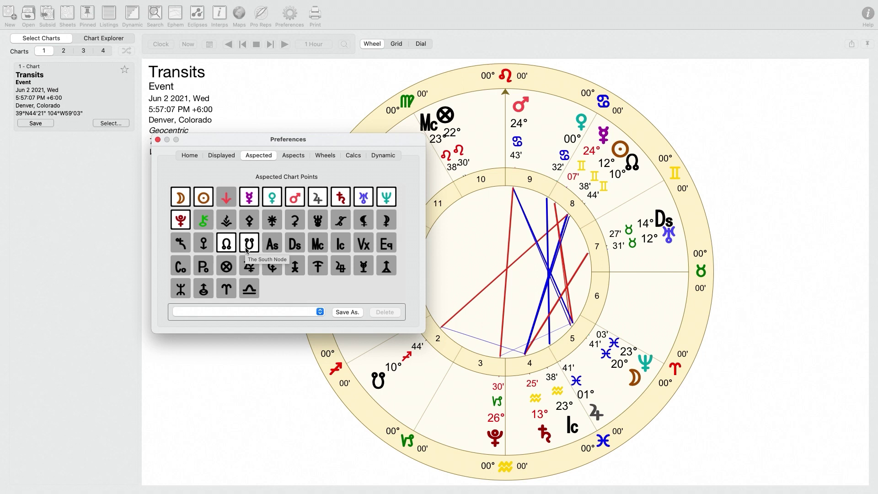
click(246, 250)
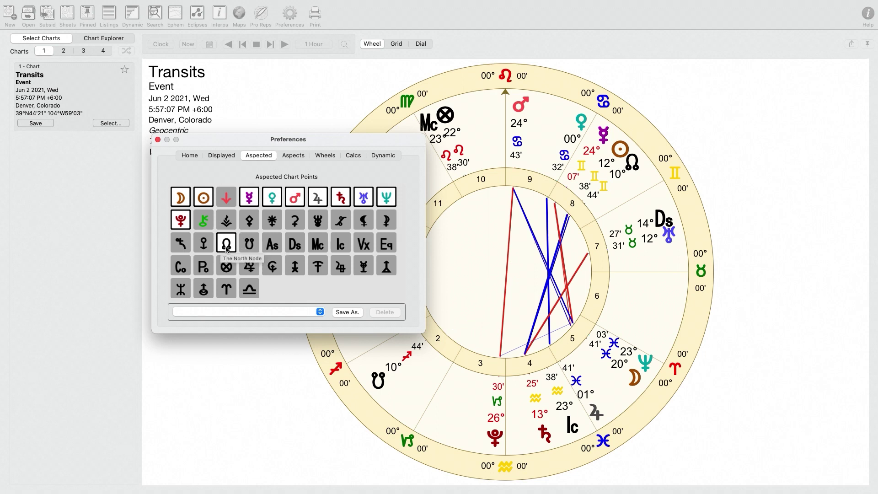
click(228, 248)
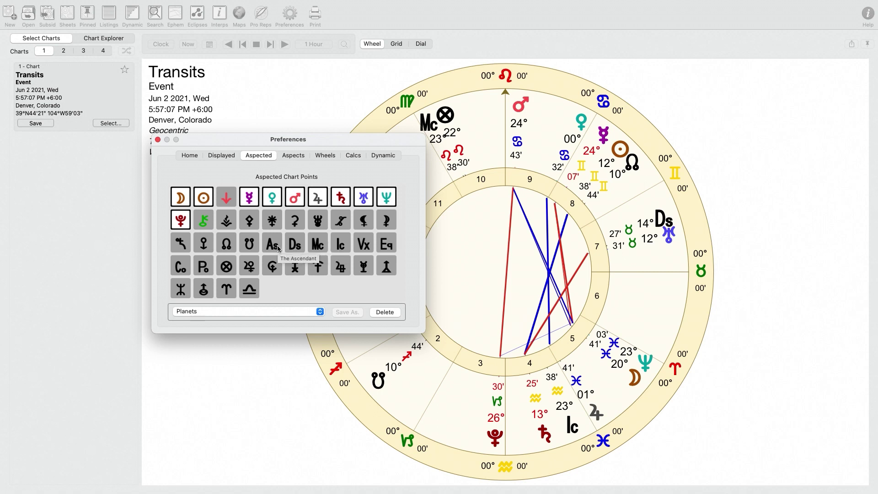
click(318, 246)
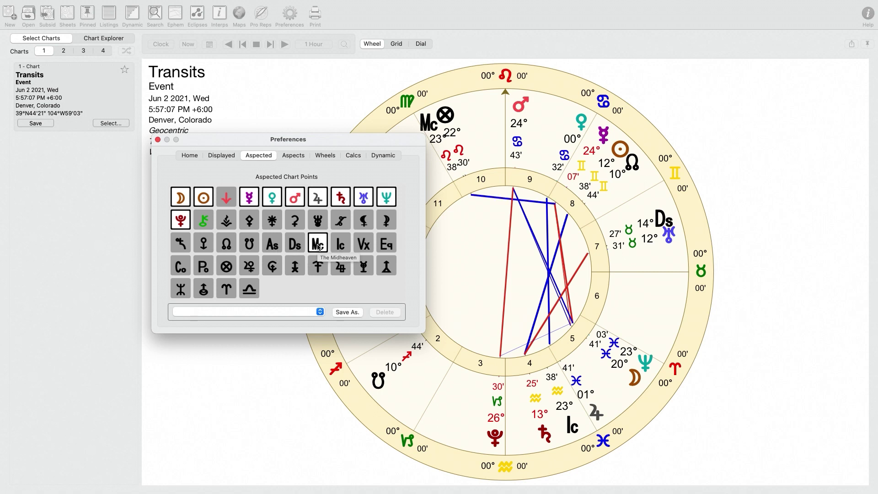
click(319, 246)
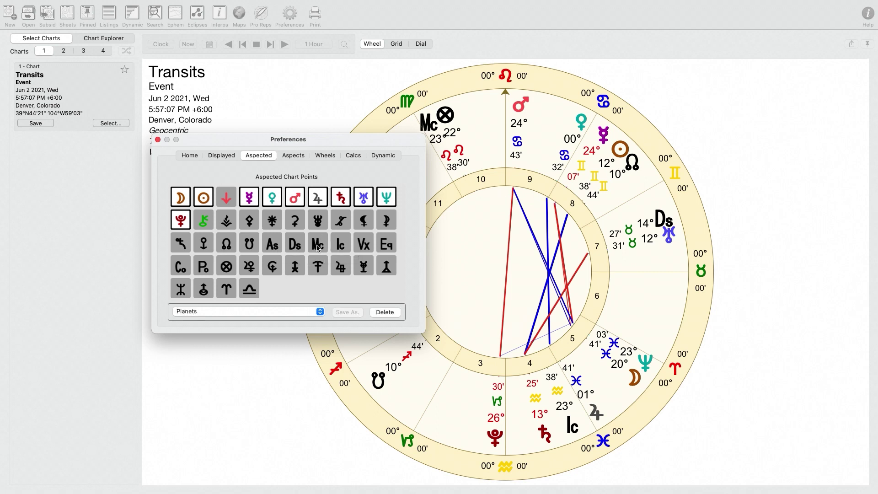
click(273, 246)
click(272, 245)
click(275, 314)
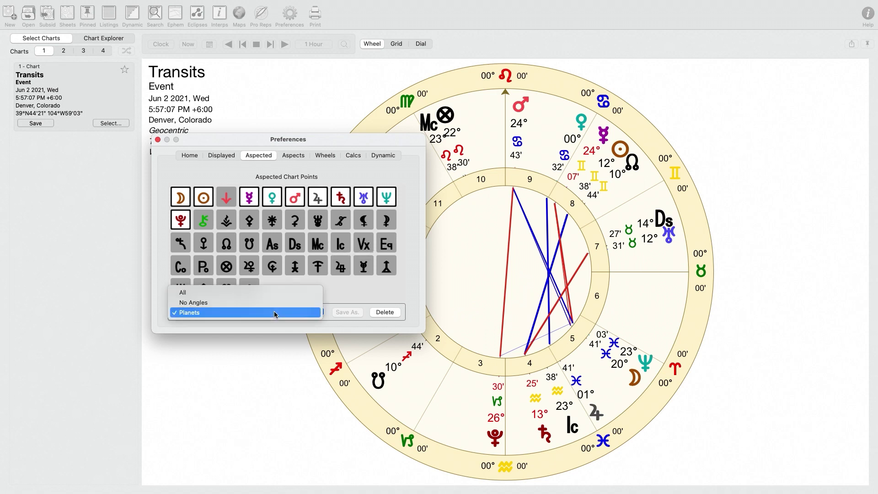
click(213, 314)
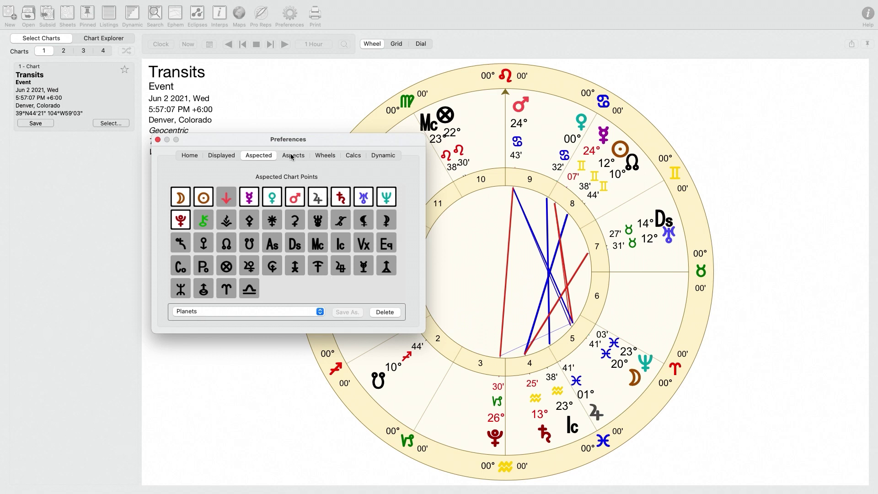
click(293, 156)
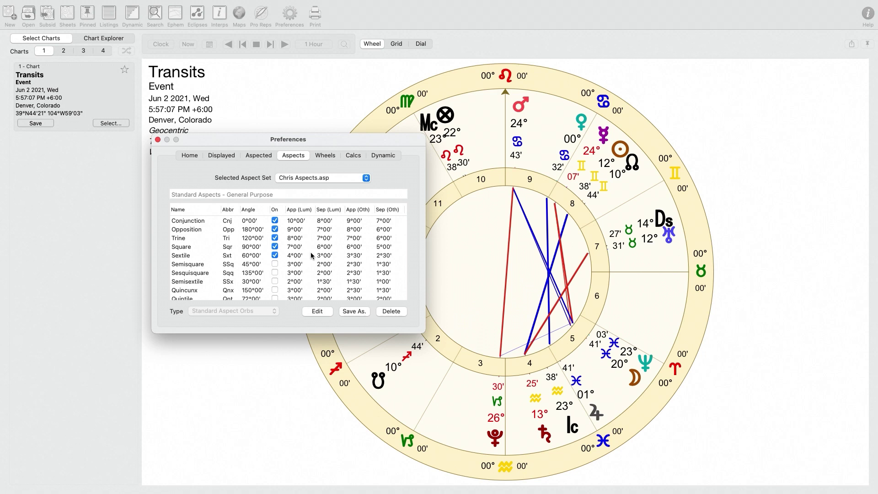
click(321, 178)
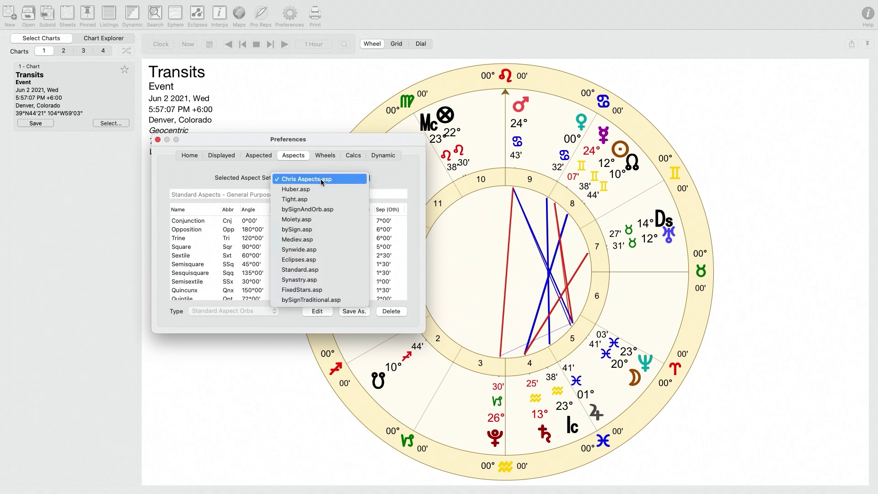
click(306, 271)
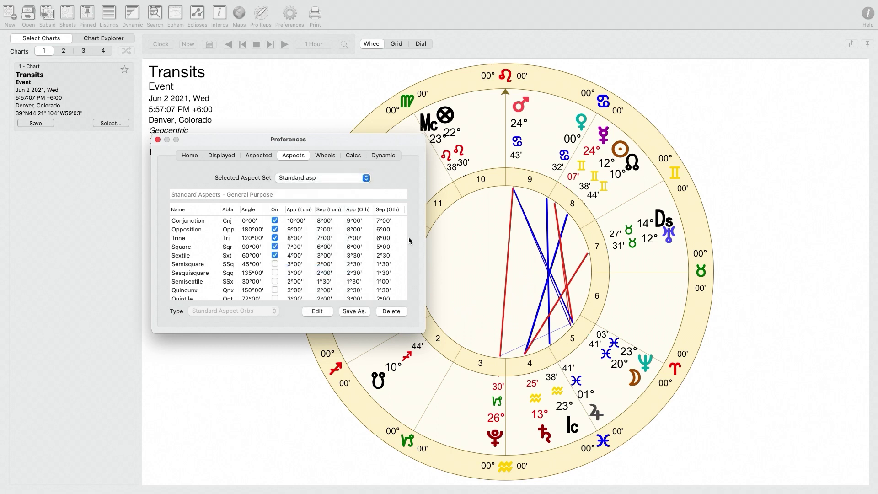
click(392, 281)
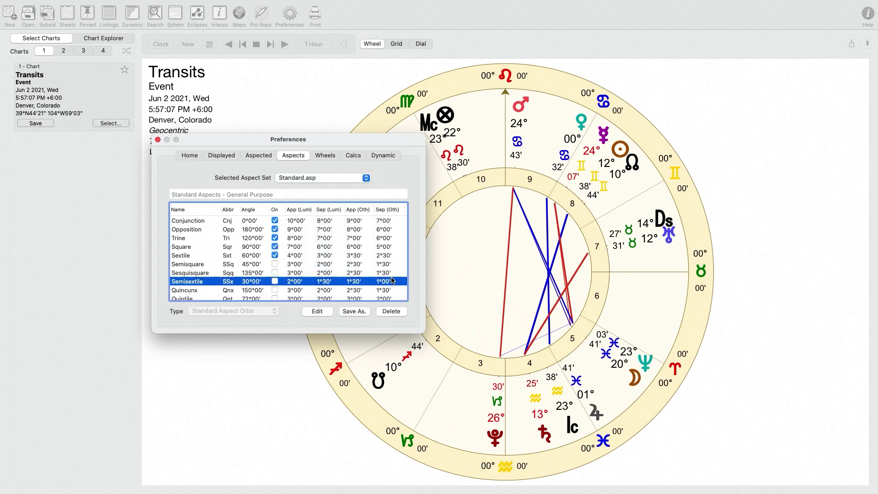
key(Down)
key(Down)
key(Down)
key(Down)
key(Down)
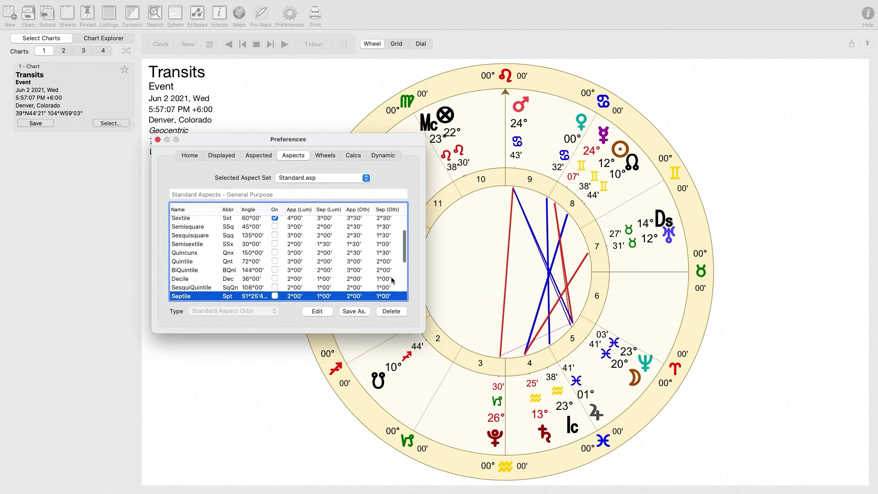
key(Up)
key(Up)
key(Up)
key(Up)
key(Up)
key(Up)
key(Up)
key(Up)
key(Up)
key(Up)
key(Up)
key(Up)
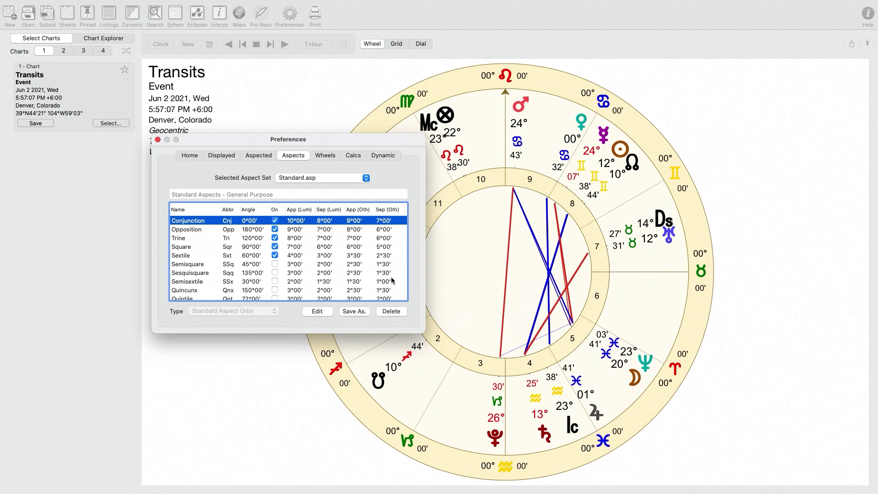
click(333, 178)
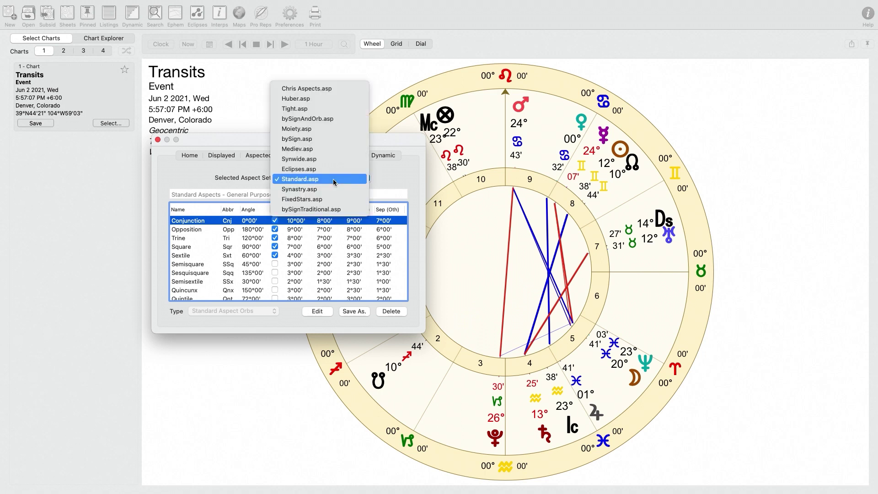
click(335, 177)
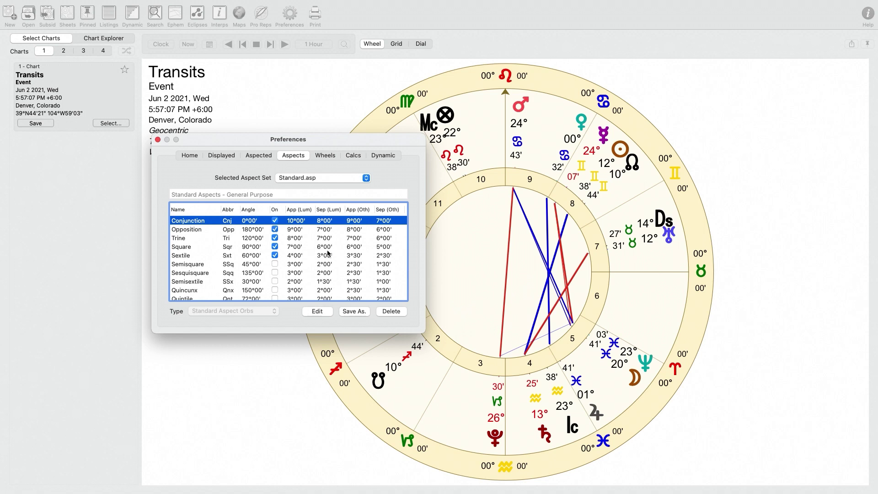
click(329, 179)
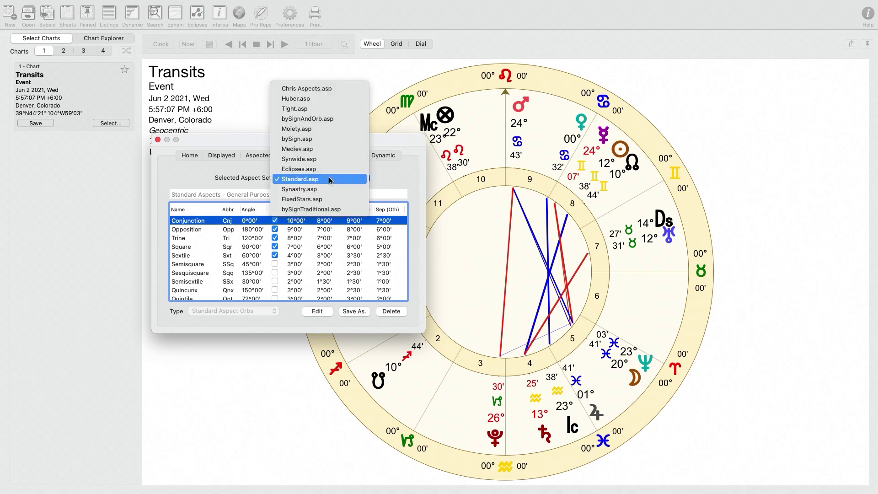
click(388, 180)
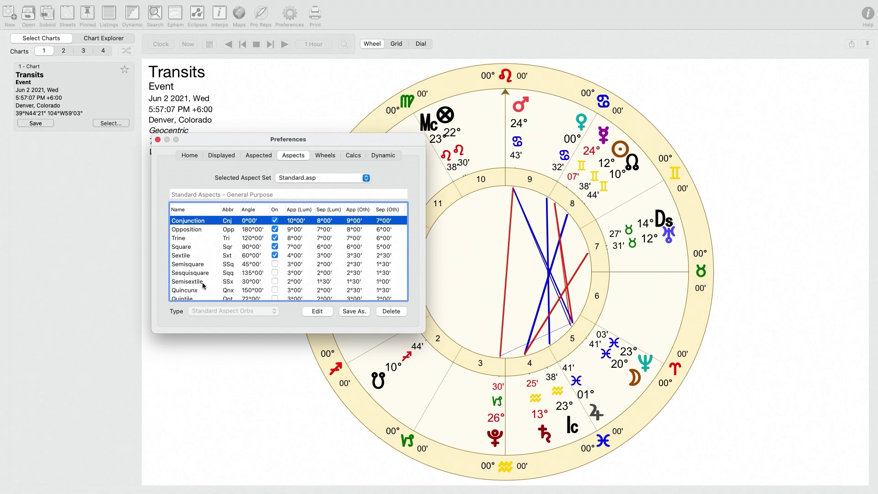
click(382, 280)
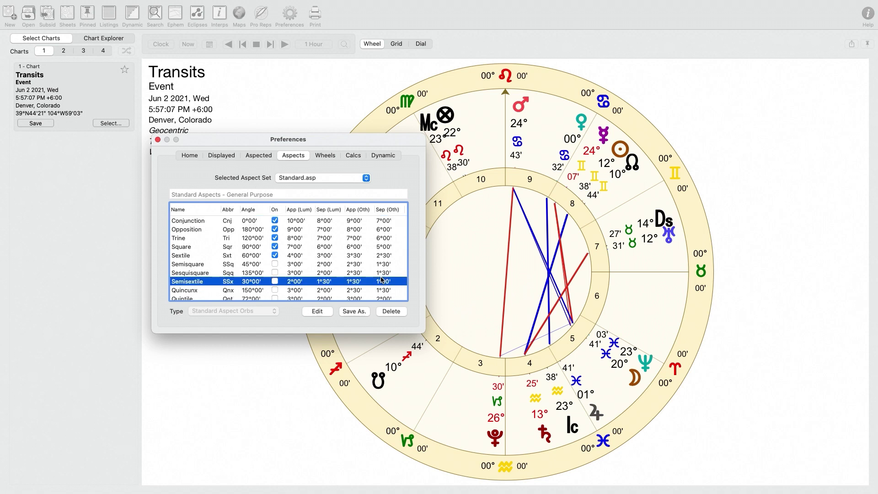
key(Down)
key(Down)
key(Down)
key(Down)
key(Down)
key(Down)
key(Down)
key(Down)
key(Down)
key(Down)
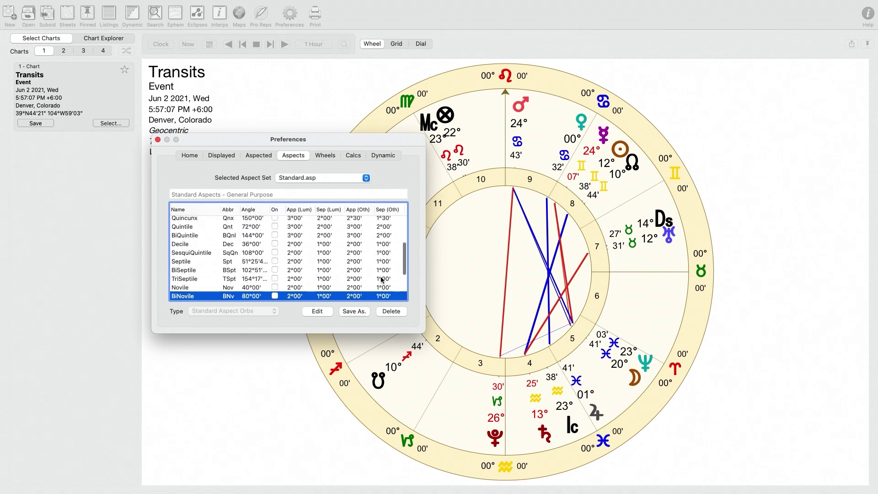
key(Down)
key(Down)
key(Down)
key(Down)
key(Down)
key(Down)
key(Down)
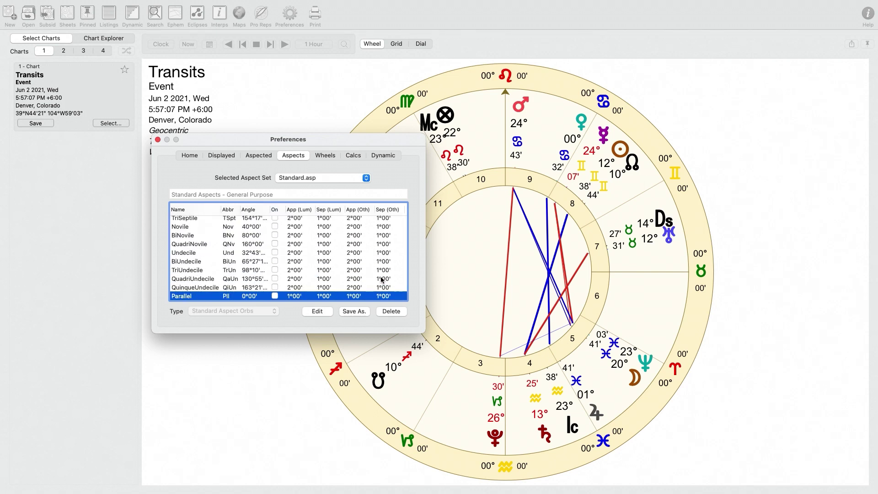
key(Up)
key(Up)
key(Up)
key(Up)
key(Up)
key(Up)
key(Up)
key(Up)
key(Up)
key(Up)
key(Up)
key(Up)
key(Up)
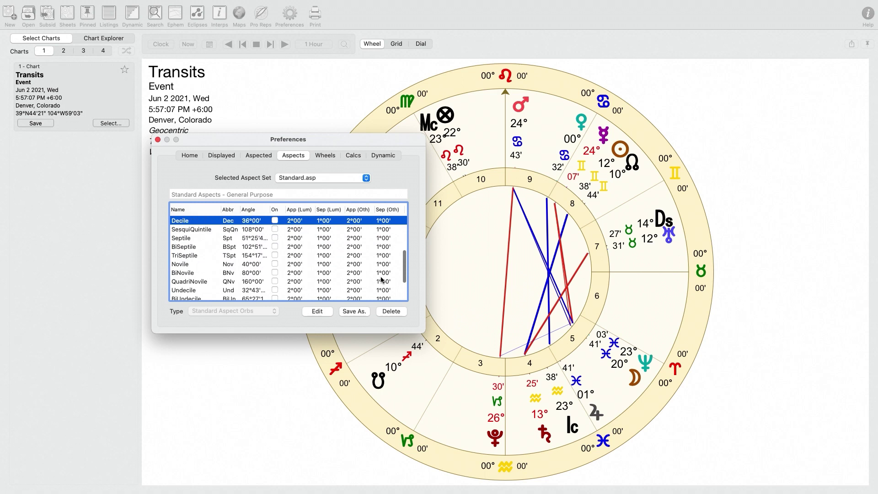
key(Up)
key(Up)
key(Up)
key(Up)
key(Up)
key(Up)
key(Up)
key(Up)
key(Up)
key(Up)
key(Up)
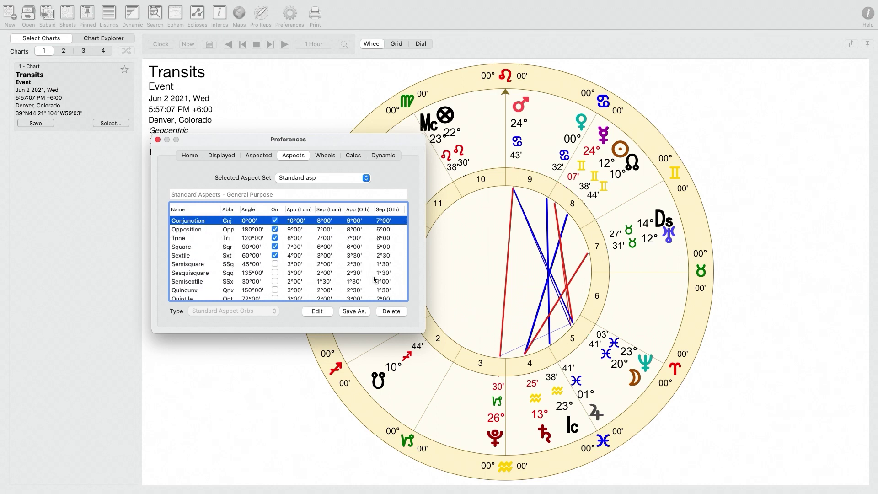
Toggle Sesquisquare and Semisextile on and off, then switch off all five major aspects
click(276, 273)
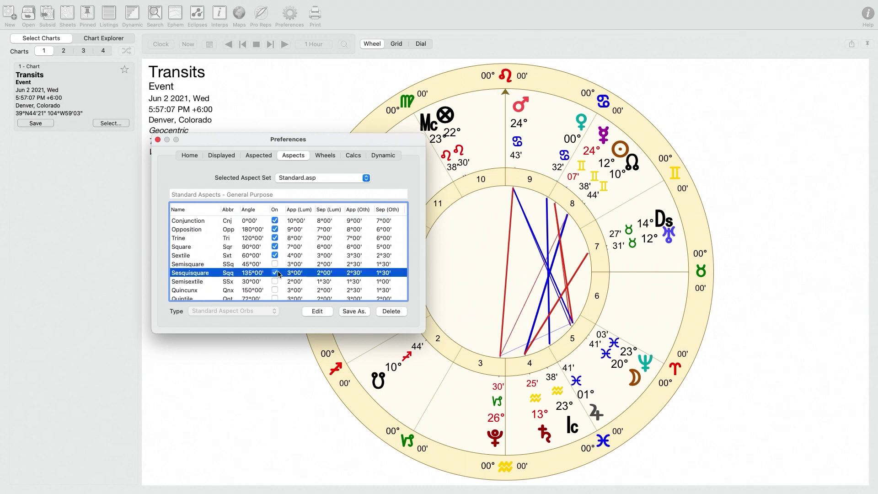
click(275, 282)
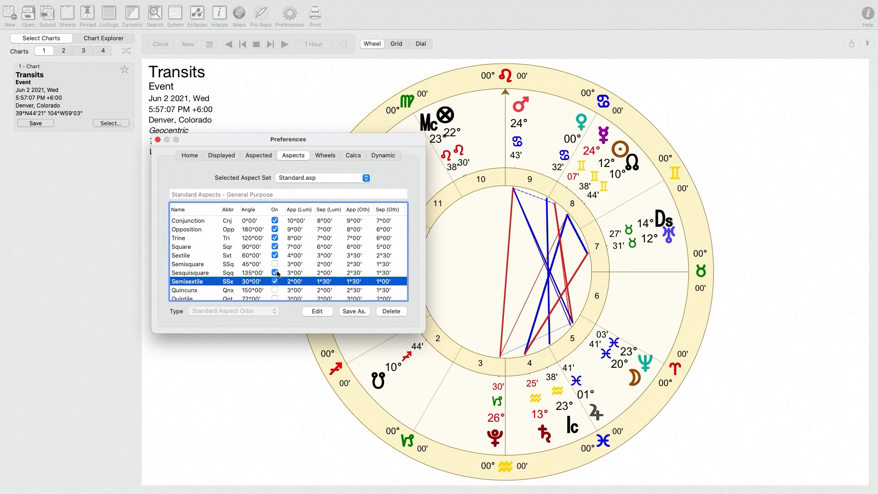
click(275, 273)
click(275, 282)
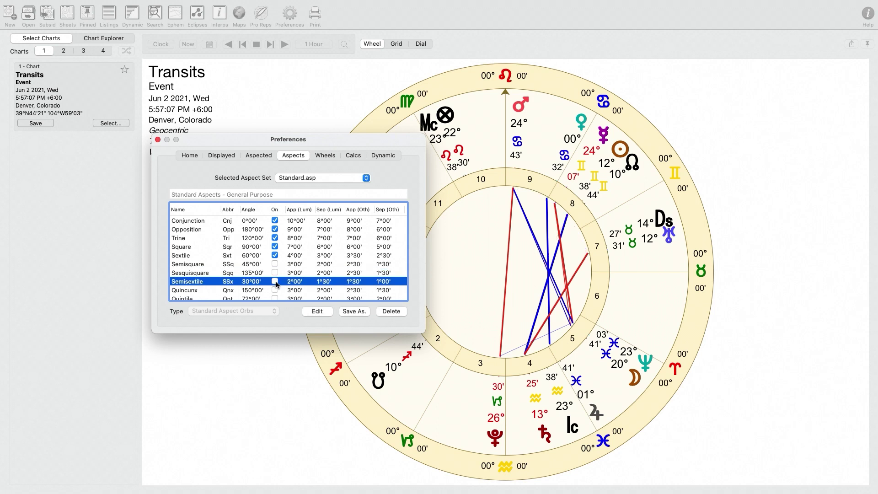
click(275, 255)
click(275, 248)
click(276, 238)
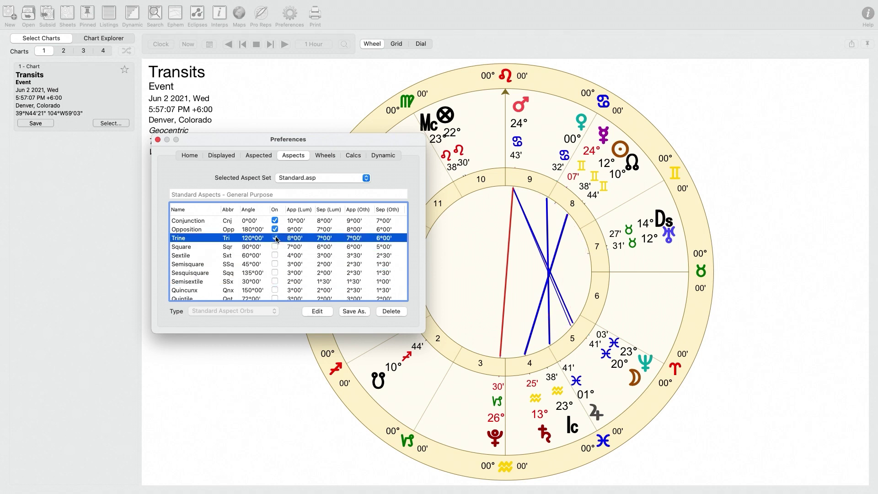
click(276, 229)
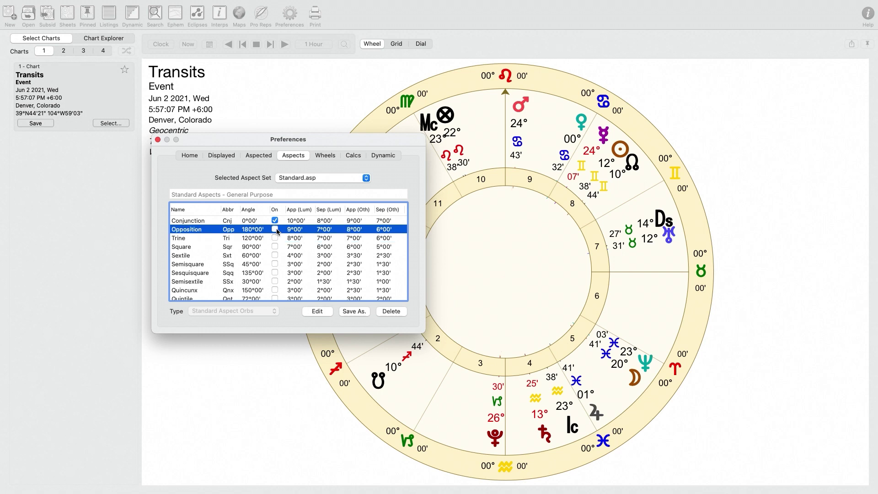
click(276, 220)
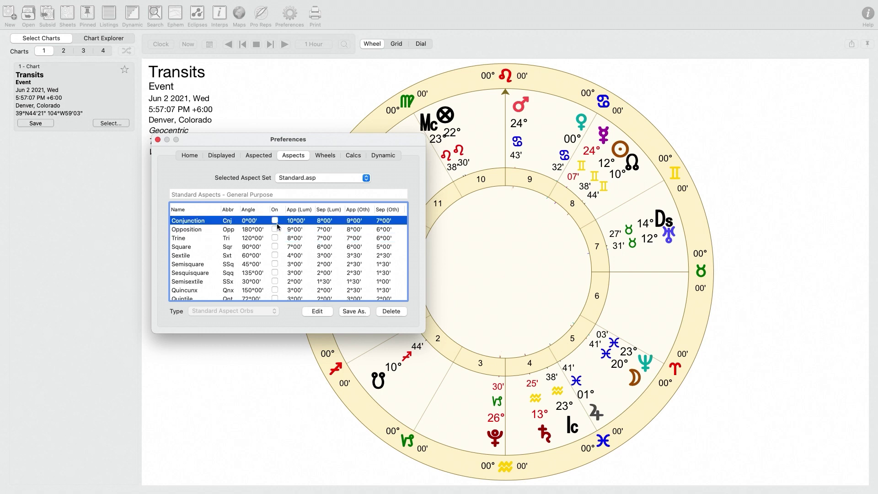
Turn Conjunction, Opposition, Trine, Square and Sextile back on and select the Chris Aspects.asp set
click(275, 221)
click(275, 238)
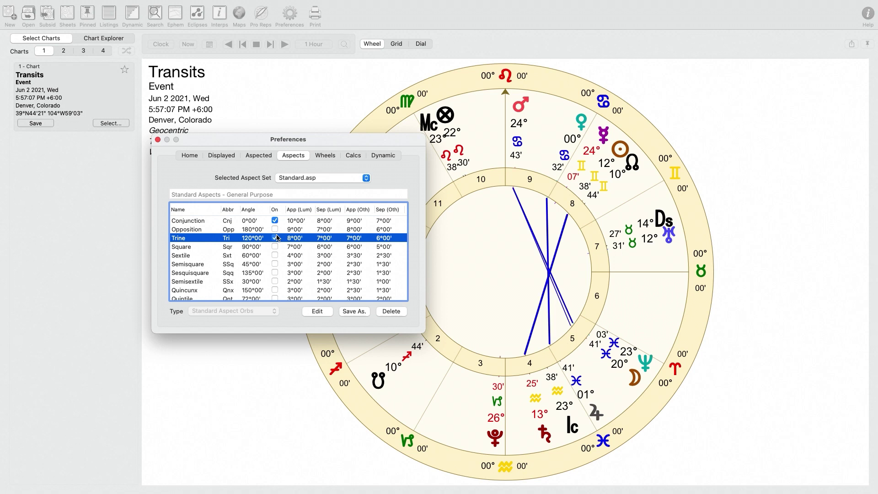
click(276, 229)
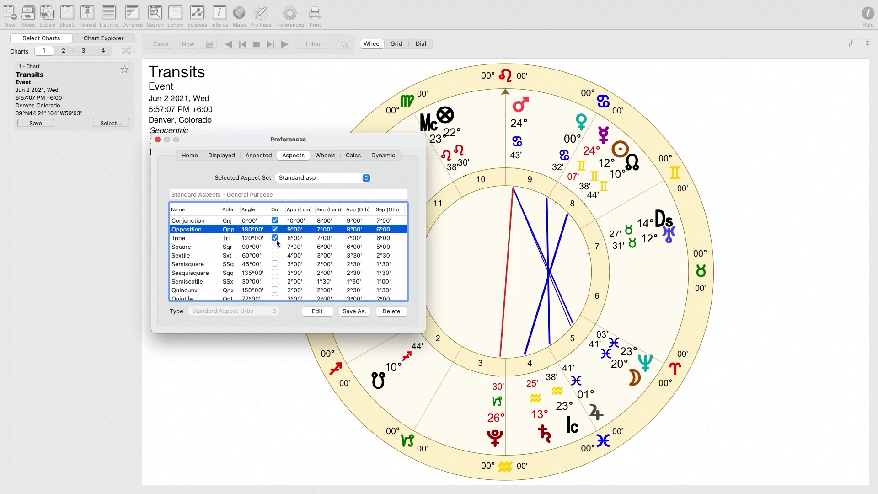
click(277, 249)
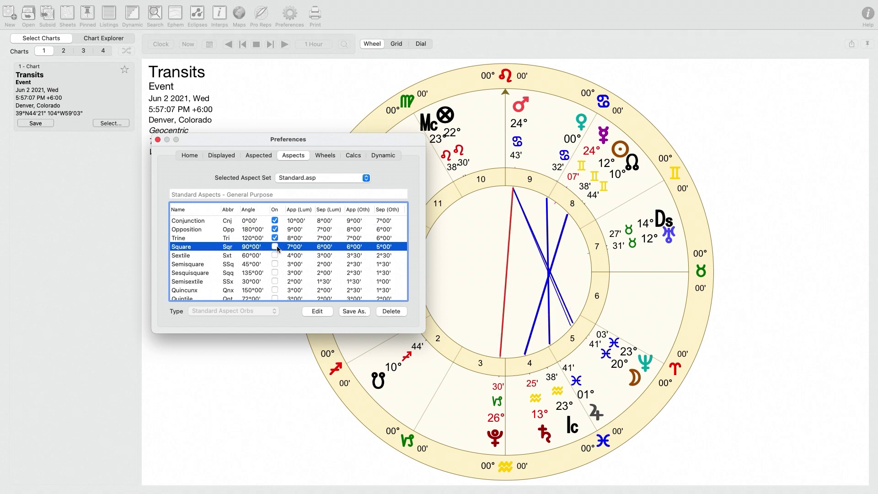
click(276, 247)
click(275, 255)
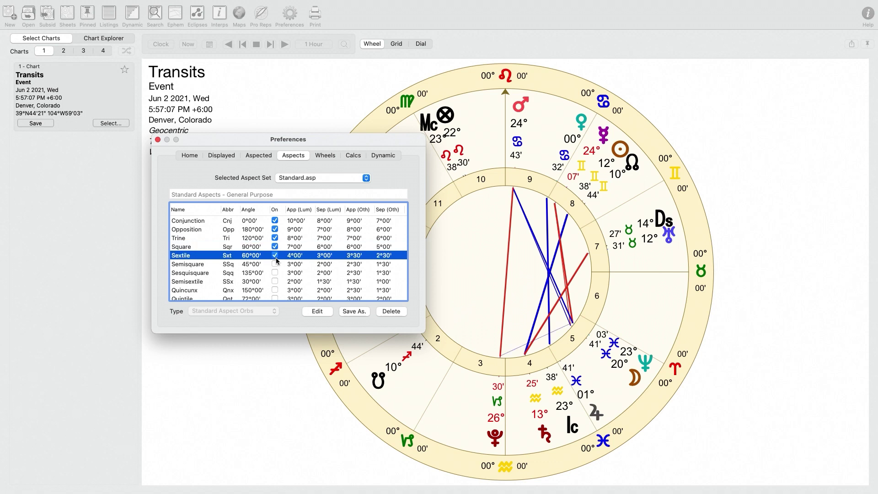
click(312, 177)
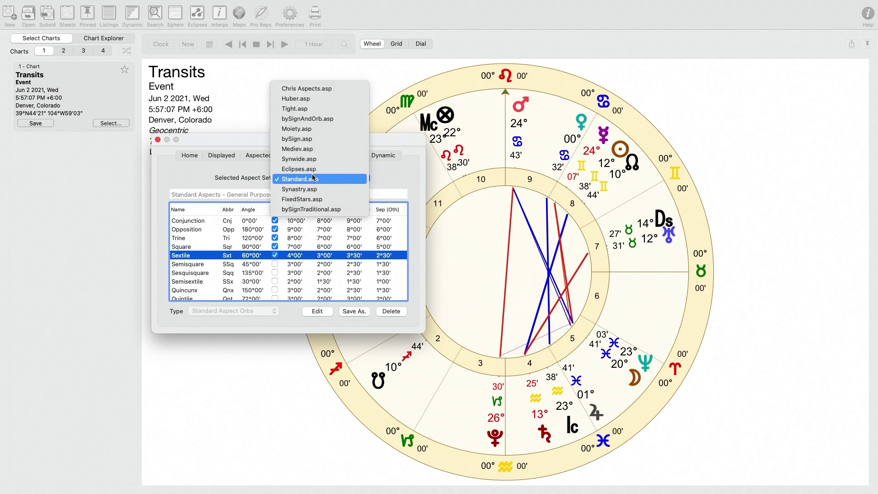
click(310, 90)
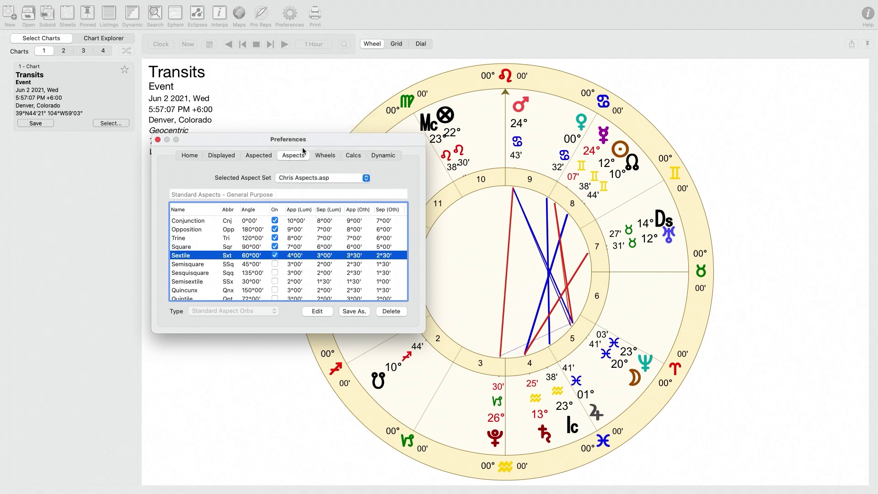
Save the aspect settings as Chris Aspects, overwriting the existing Chris Aspects.asp file
click(355, 312)
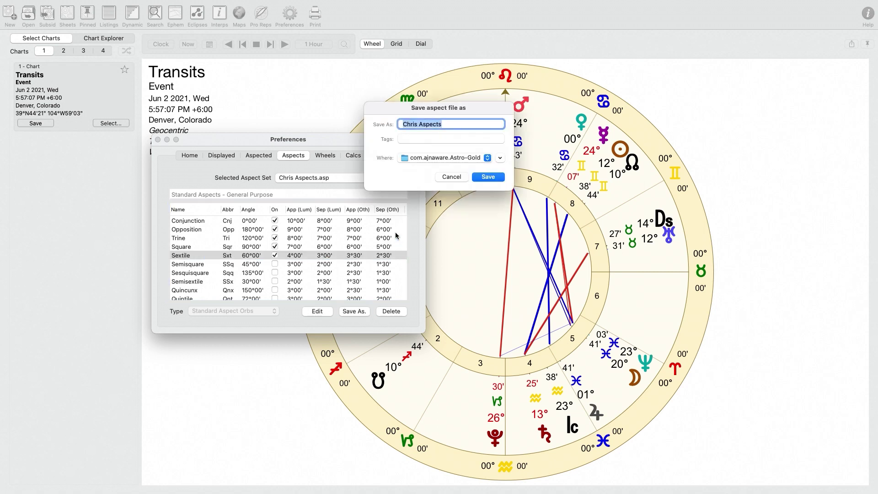
click(482, 178)
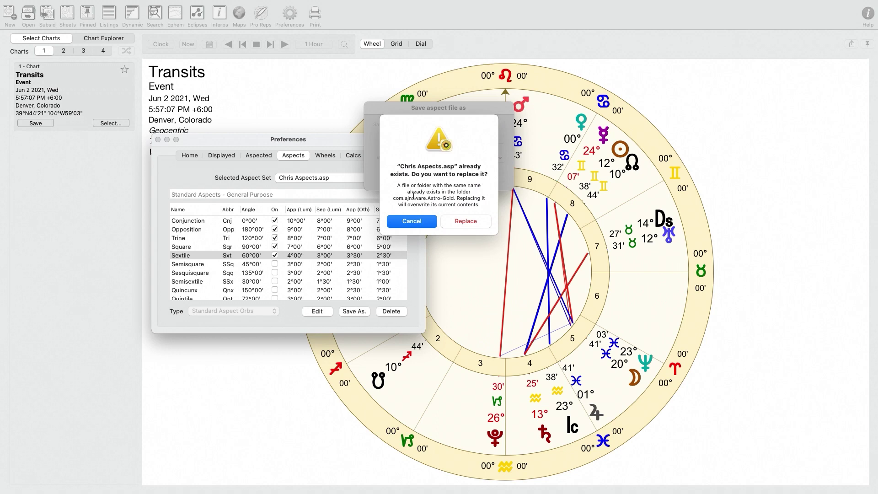
click(466, 221)
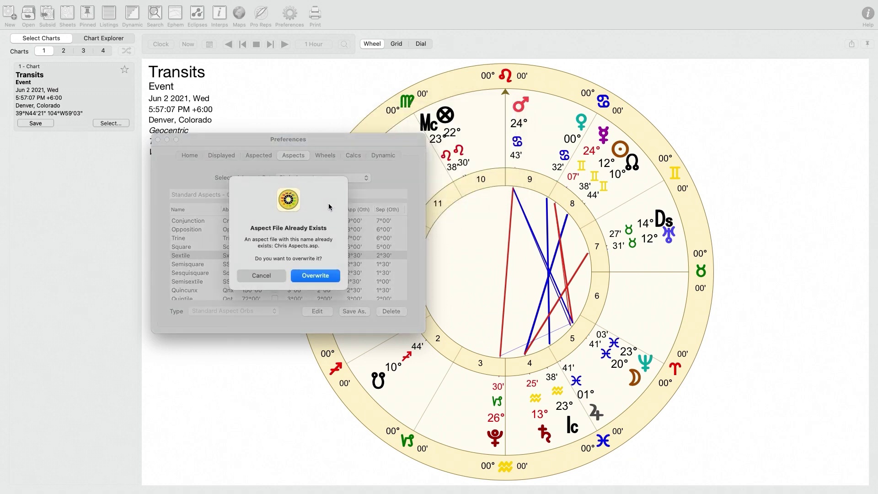
click(282, 276)
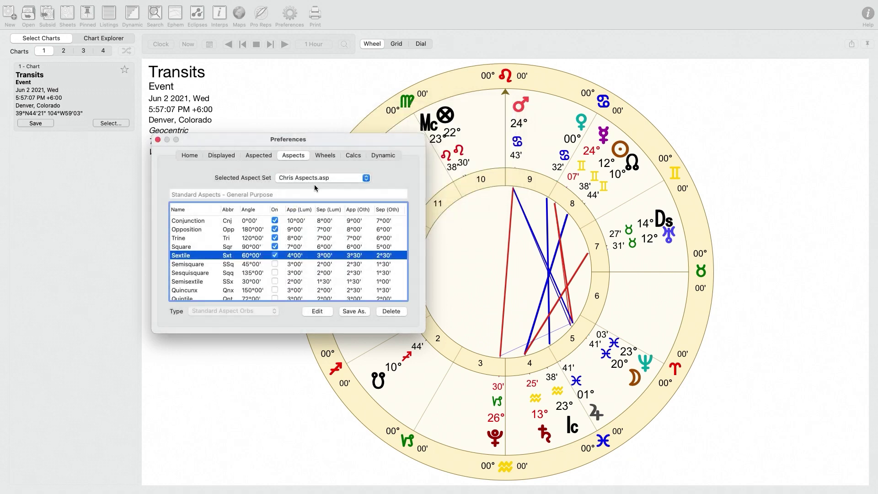
In the Wheels preferences, try Auto Chart Ring Colors, then leave it switched off
click(324, 156)
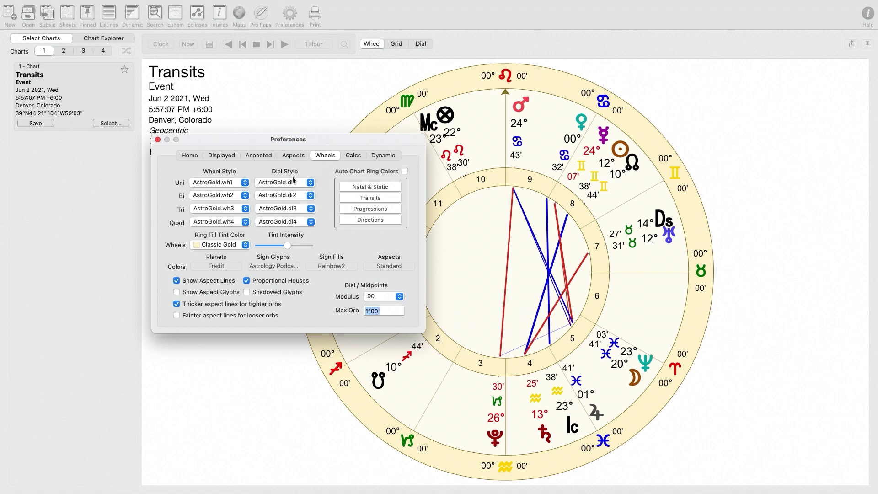
click(356, 174)
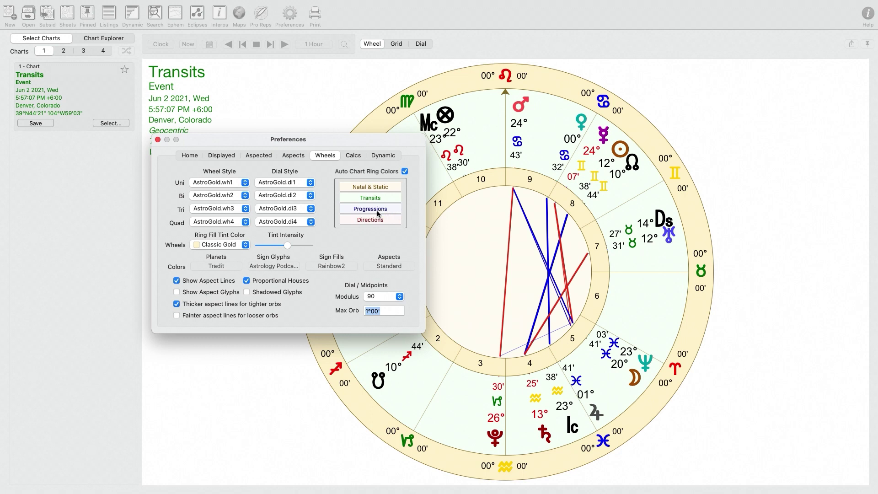
click(405, 171)
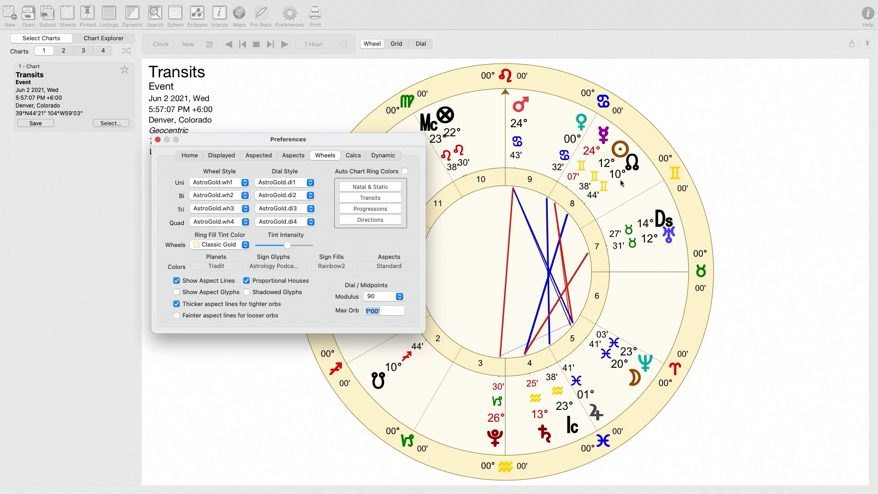
Try Light Gold, Light Green and blue ring tints, then settle on Classic Gold at about 80% intensity
click(223, 245)
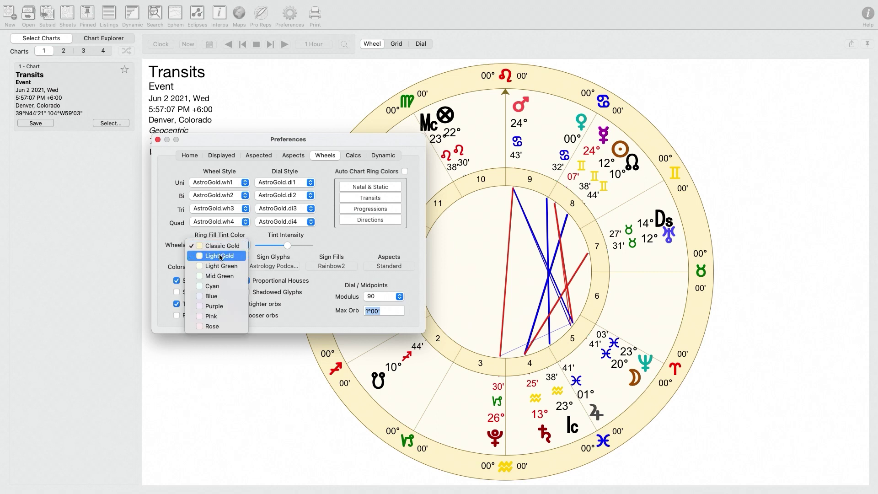
click(220, 256)
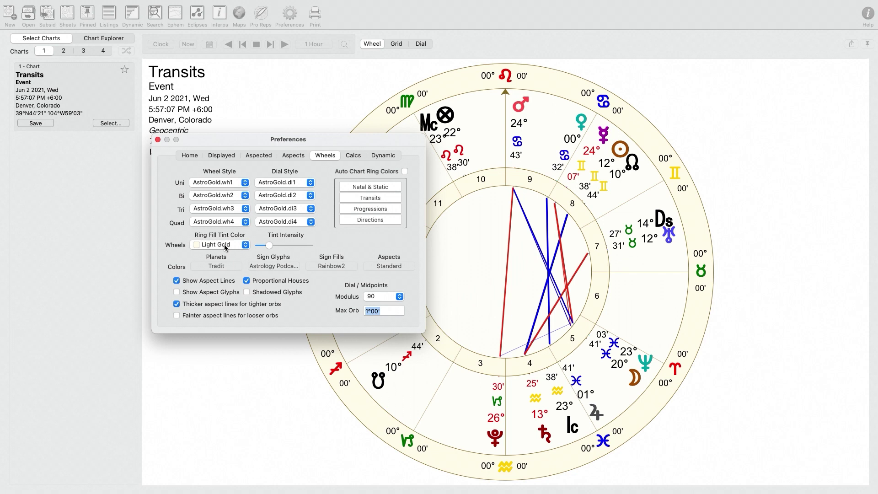
click(225, 247)
click(222, 255)
click(229, 245)
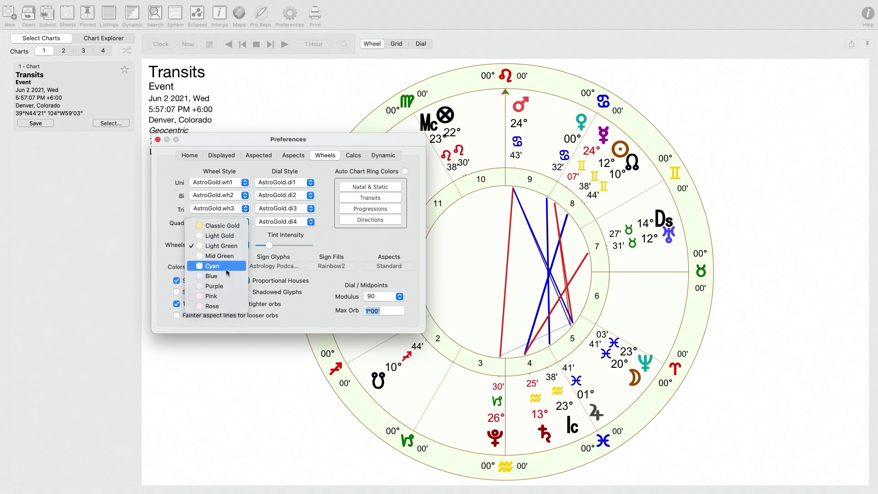
click(225, 276)
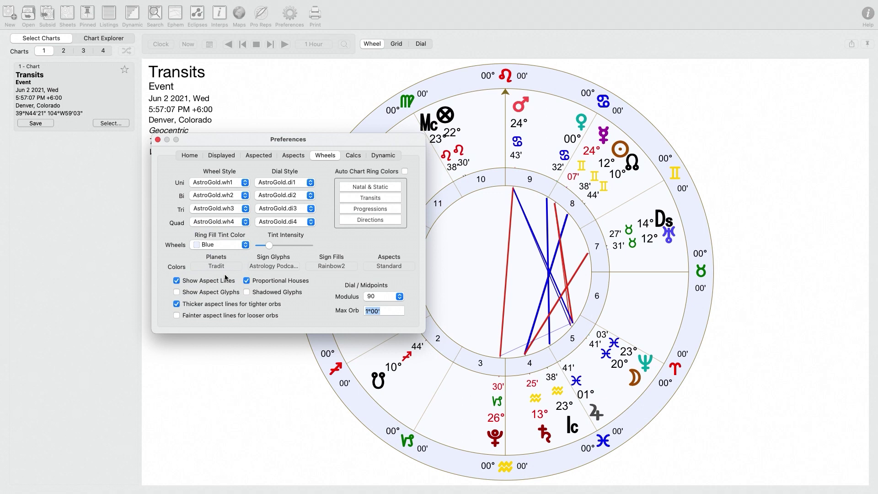
click(225, 247)
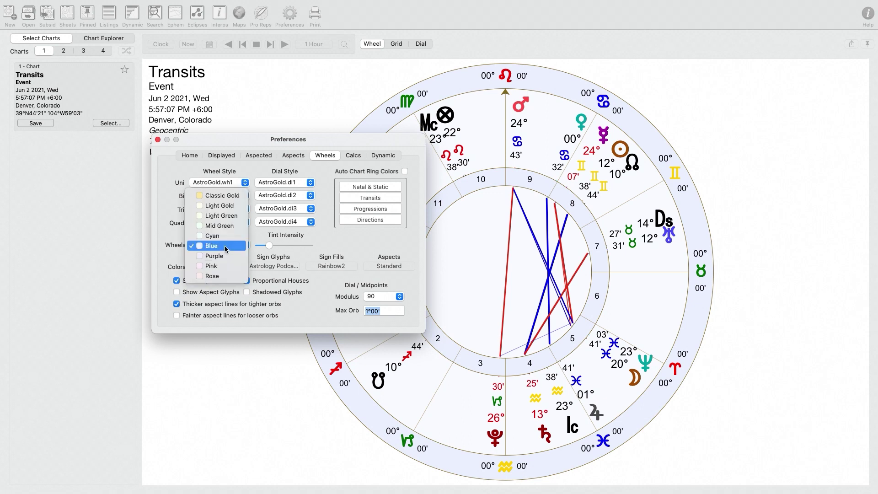
click(219, 197)
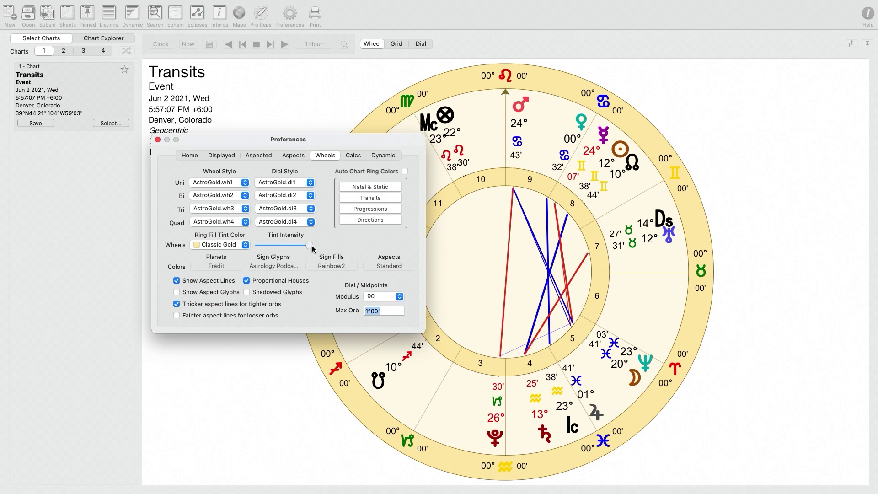
drag(310, 247, 279, 250)
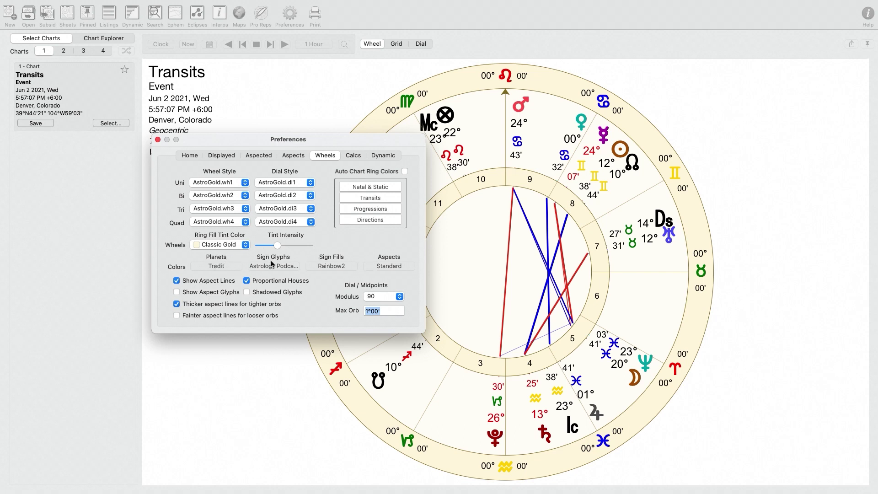
Apply the Allblack planet colour preset, save it under the Allblack name, and close the panel
click(218, 265)
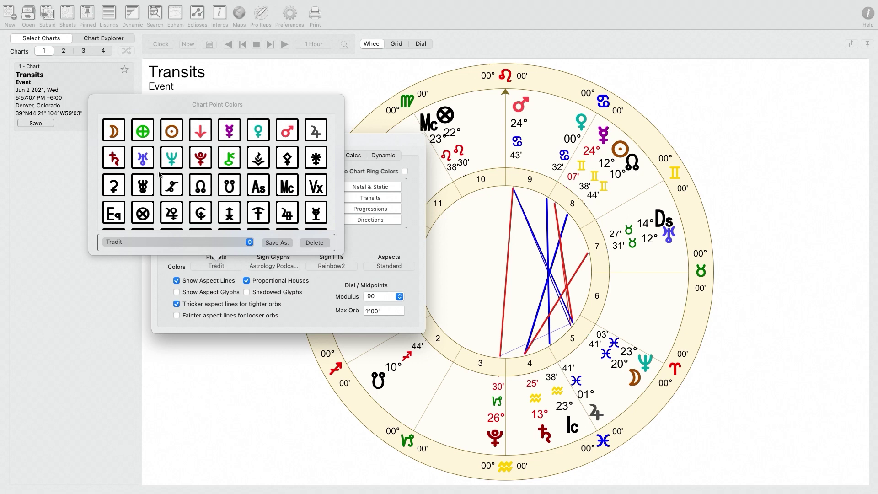
click(156, 242)
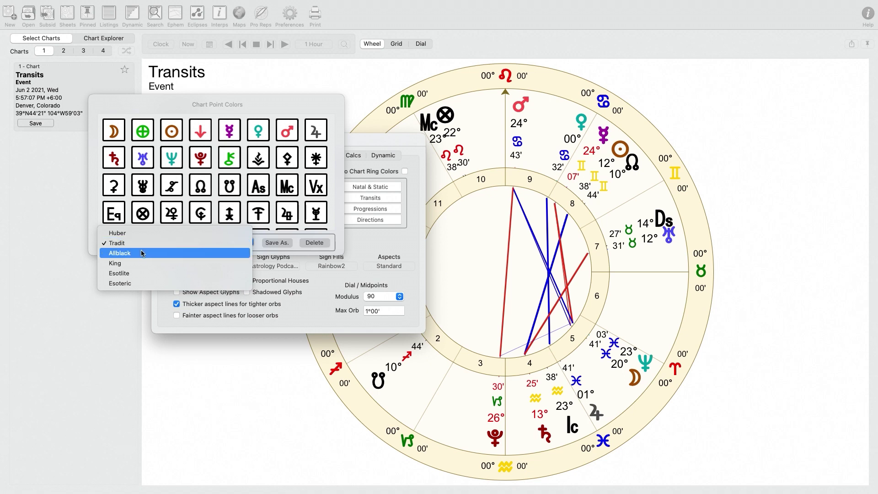
click(142, 253)
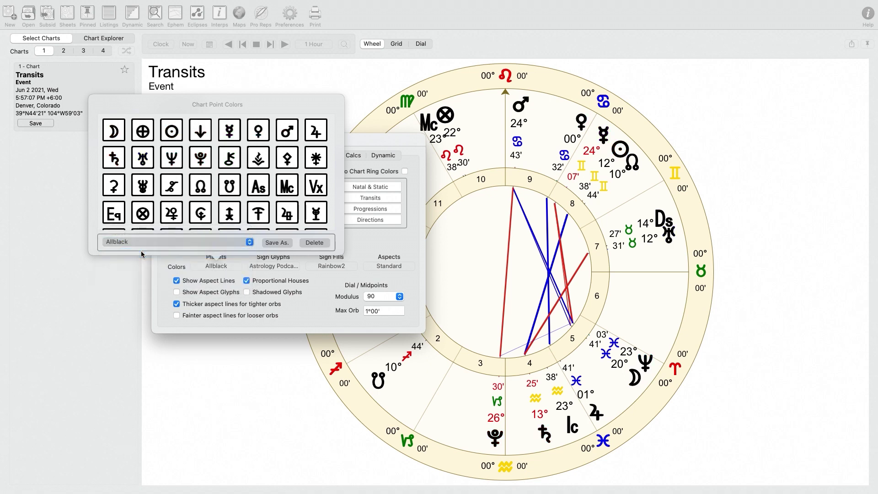
click(278, 244)
click(235, 213)
click(385, 146)
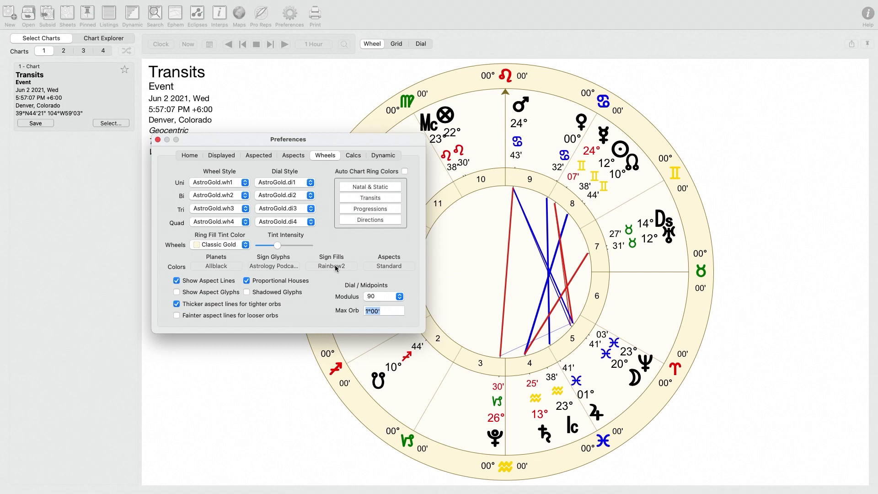
click(277, 267)
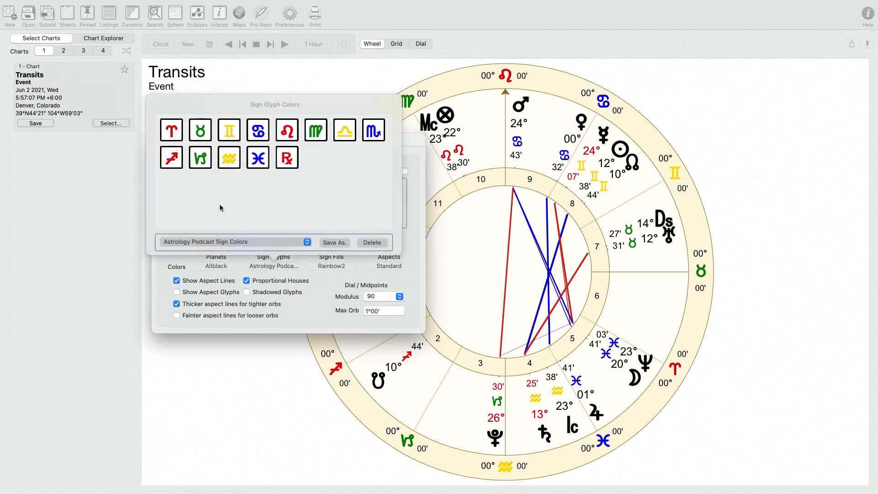
Preview the Elements sign colour set, then switch back to Astrology Podcast Sign Colors
click(214, 242)
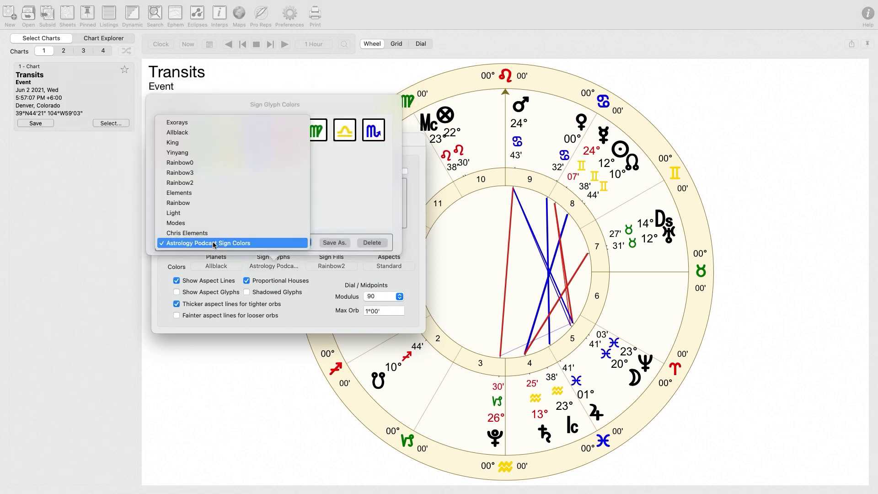
click(207, 194)
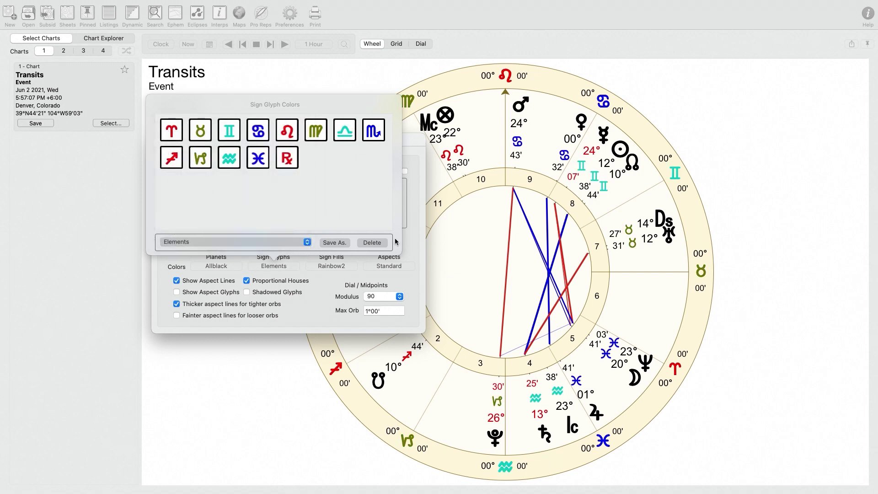
click(219, 241)
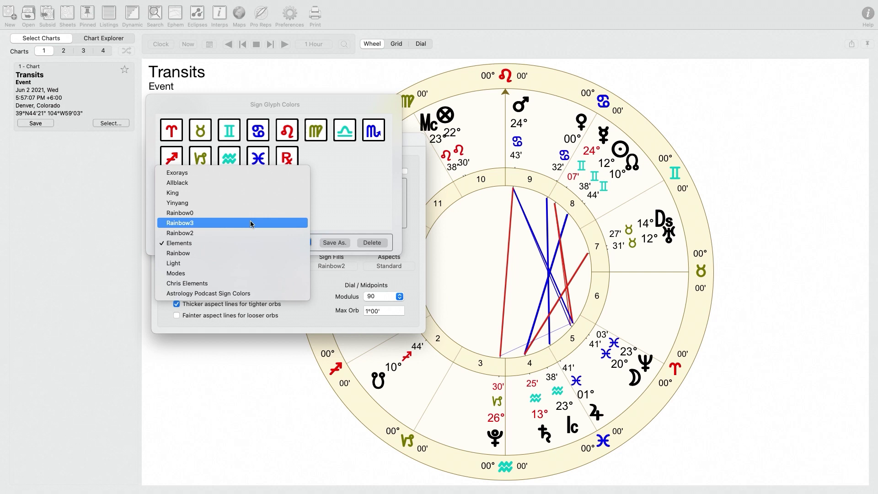
click(199, 294)
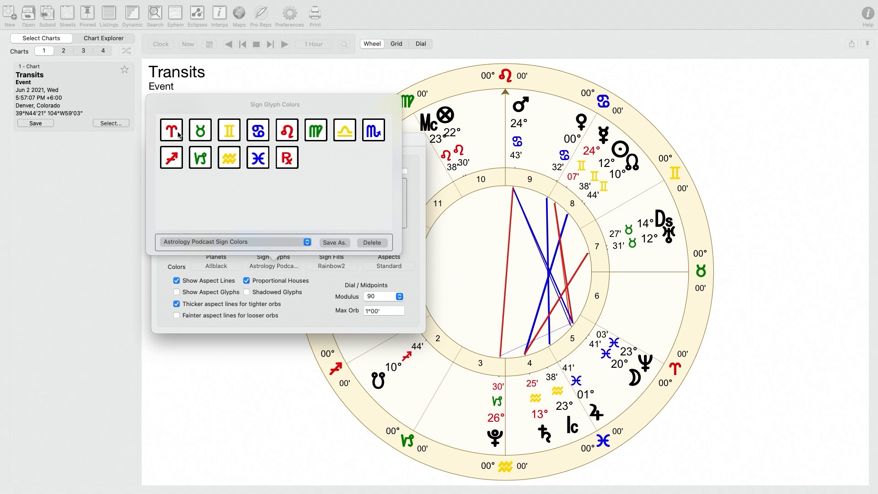
Colour the Aries glyph web-safe red FF0000 by searching ff0000 in the Web Safe Colors palette
click(178, 136)
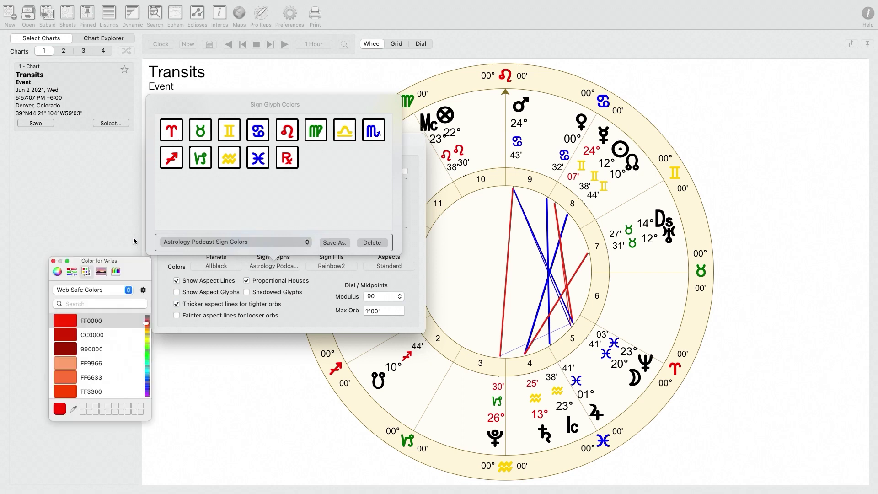
click(96, 293)
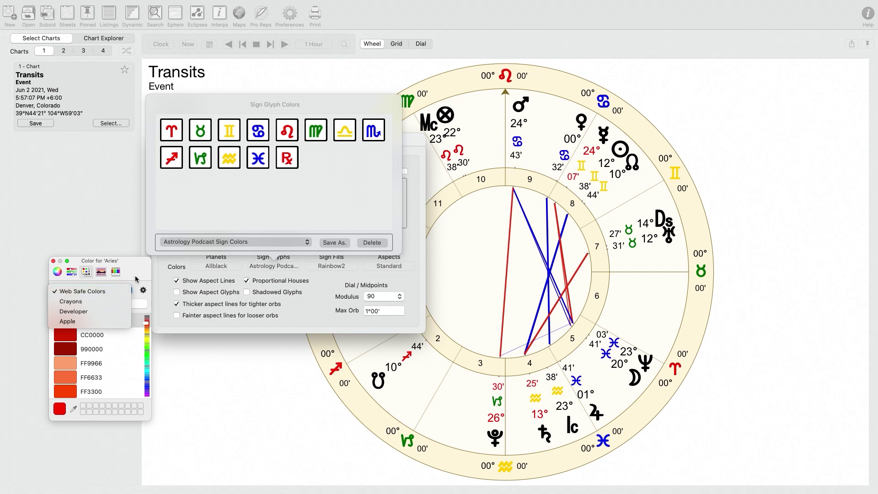
click(82, 291)
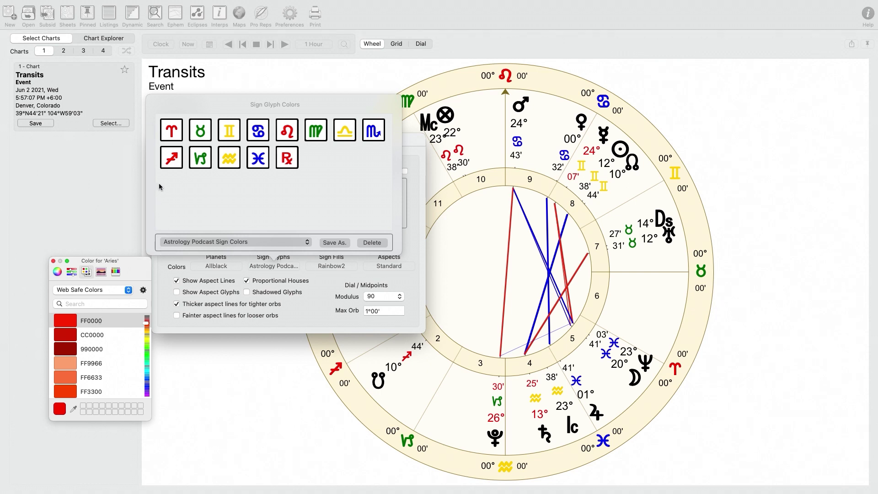
click(170, 164)
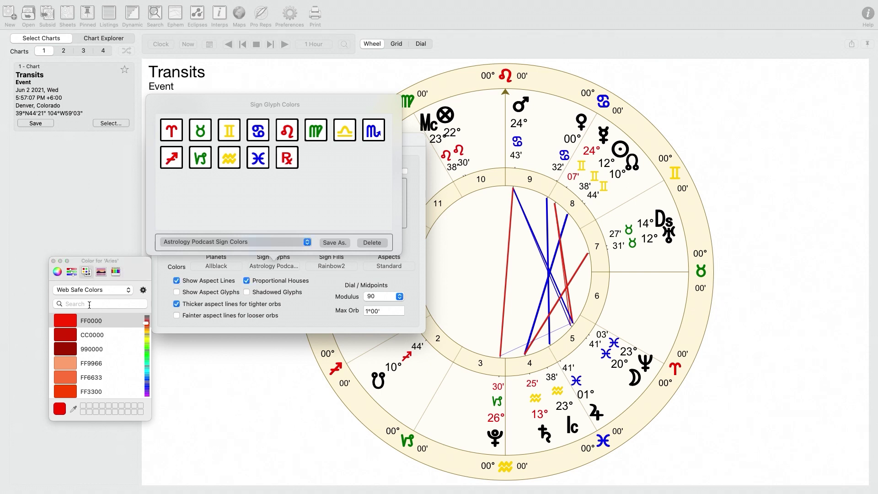
click(97, 290)
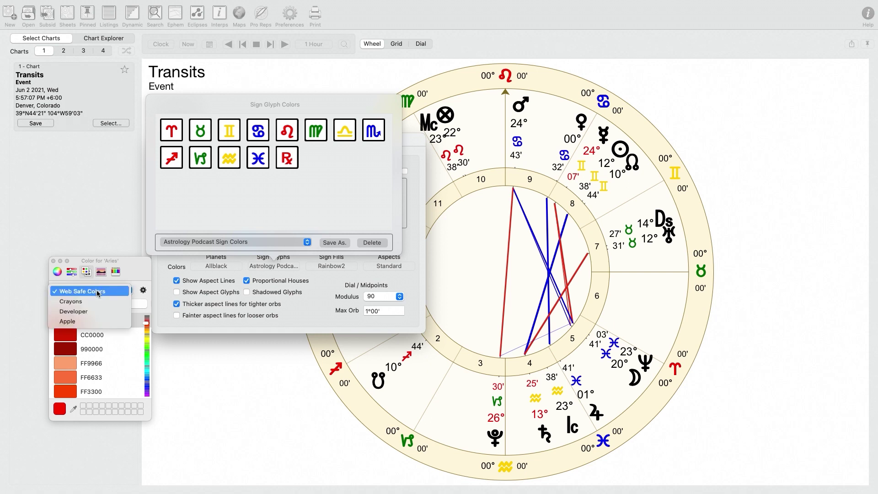
click(94, 289)
click(89, 303)
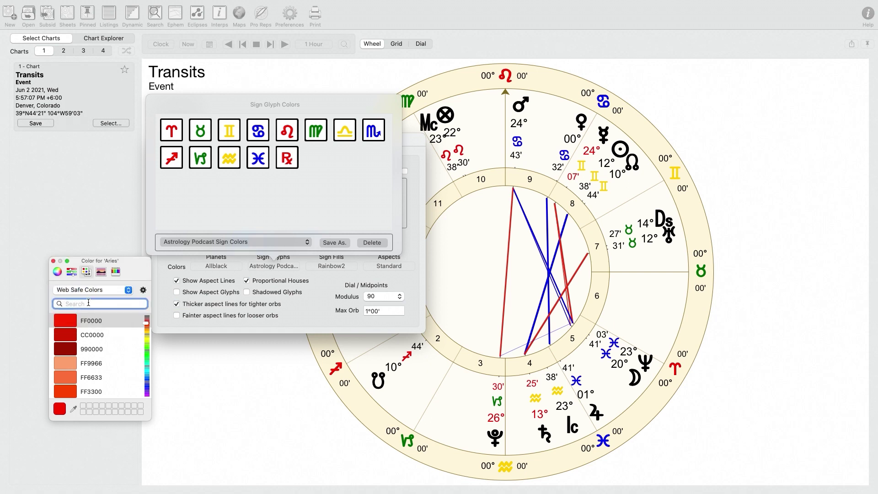
text(ff)
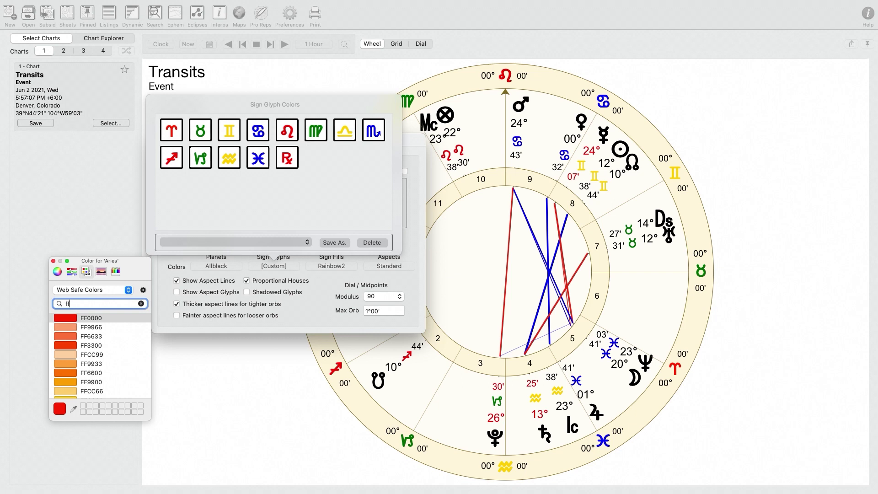
text(0000)
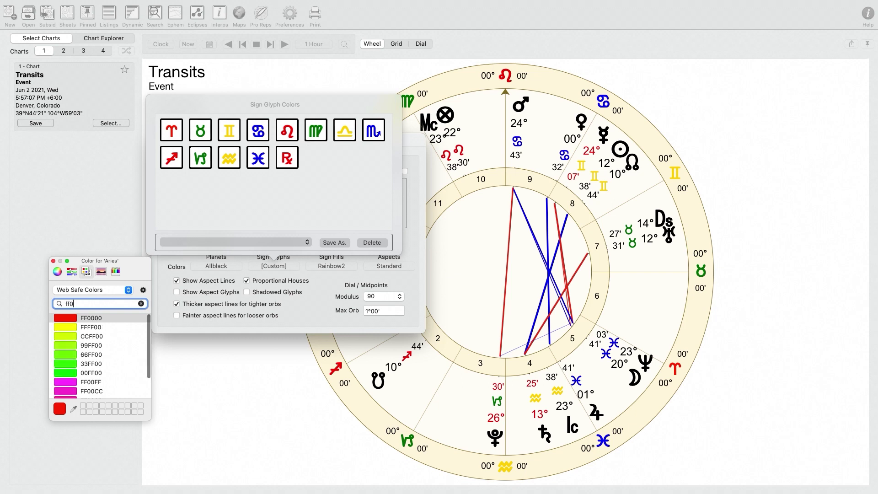
click(88, 319)
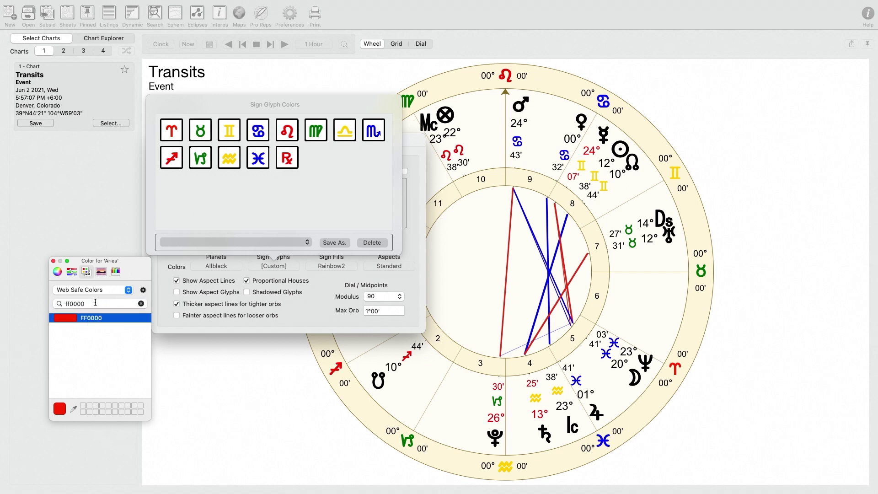
click(251, 214)
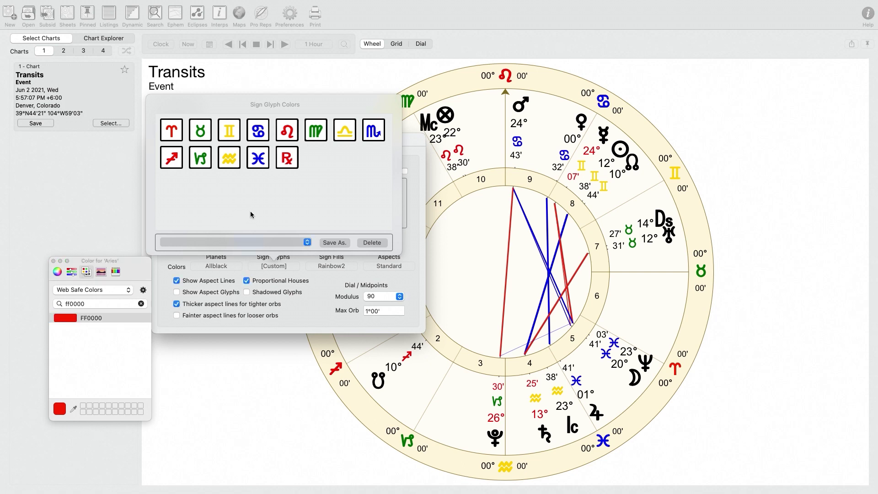
Save the red-Aries sign colours over the existing Astrology Podcast Sign Colors set and close the panel
click(307, 243)
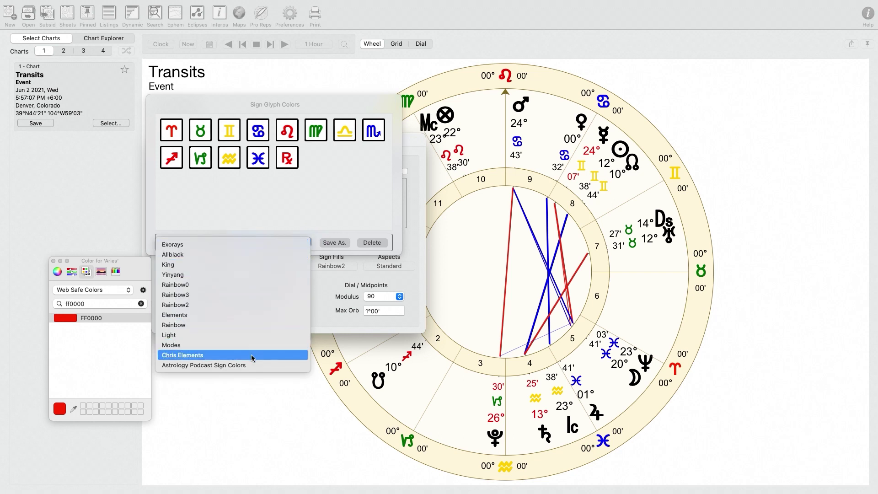
click(243, 366)
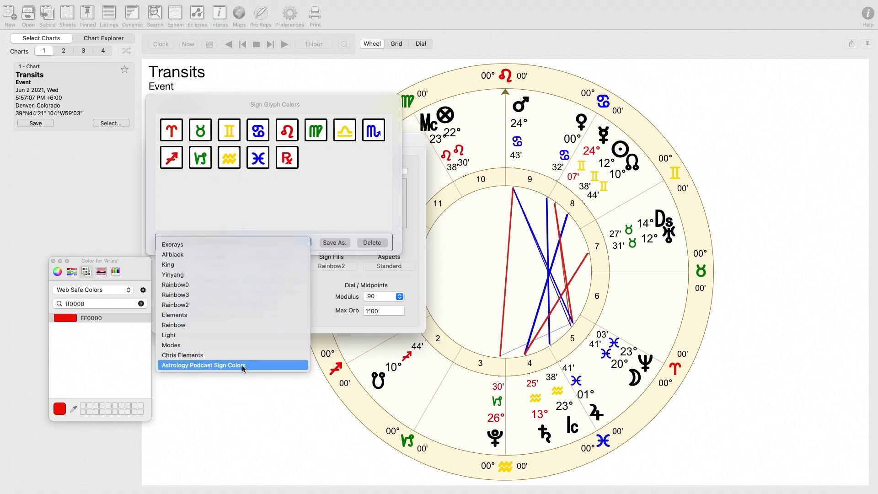
click(335, 243)
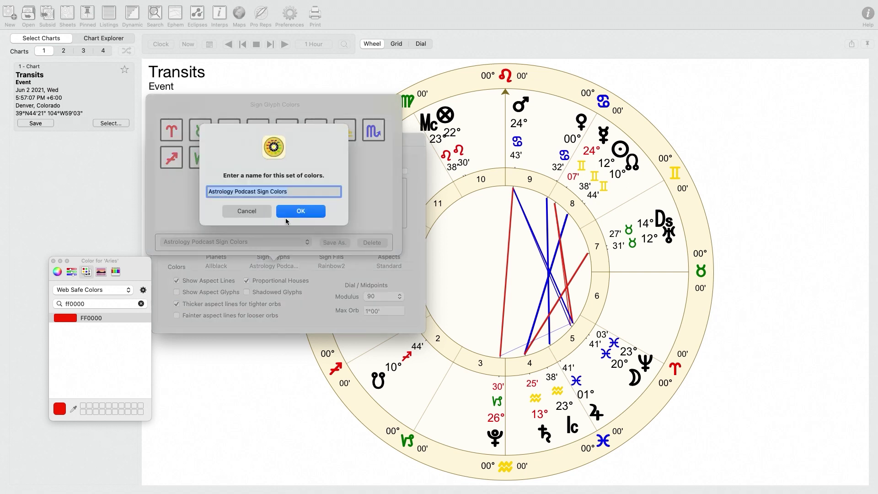
click(286, 217)
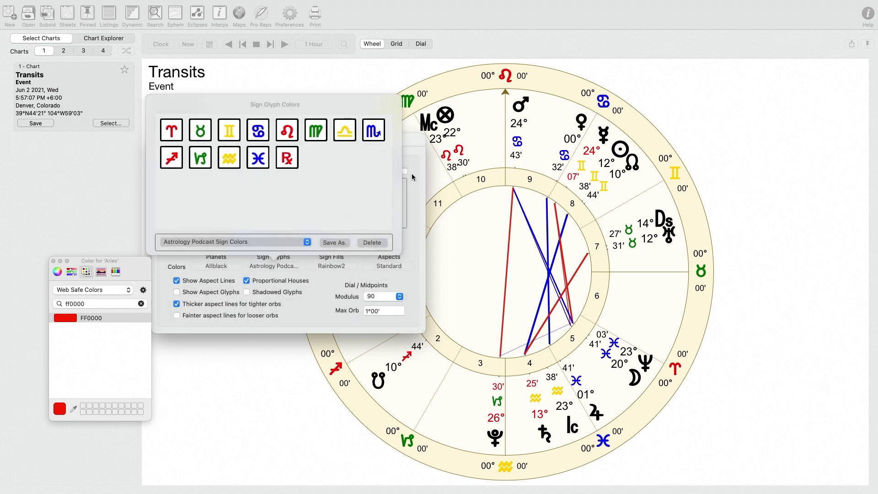
click(411, 191)
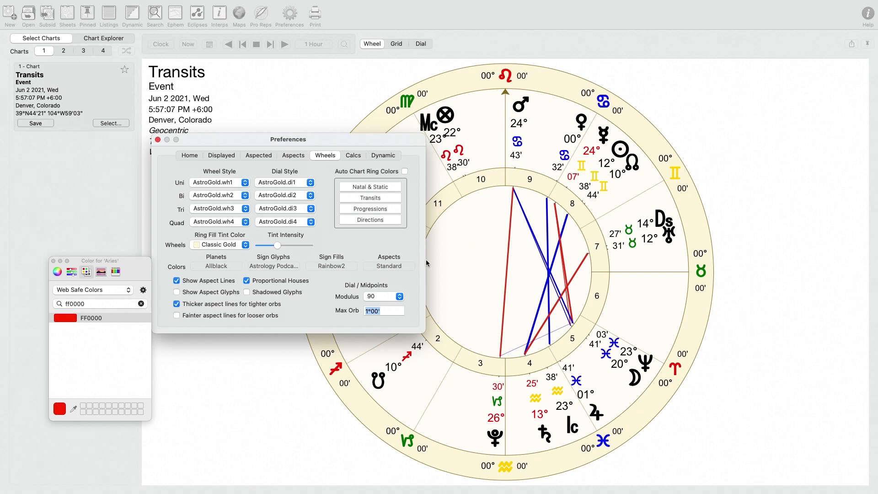
Look over the Rainbow2 sign fill colours and the Standard aspect colours, closing each
click(330, 266)
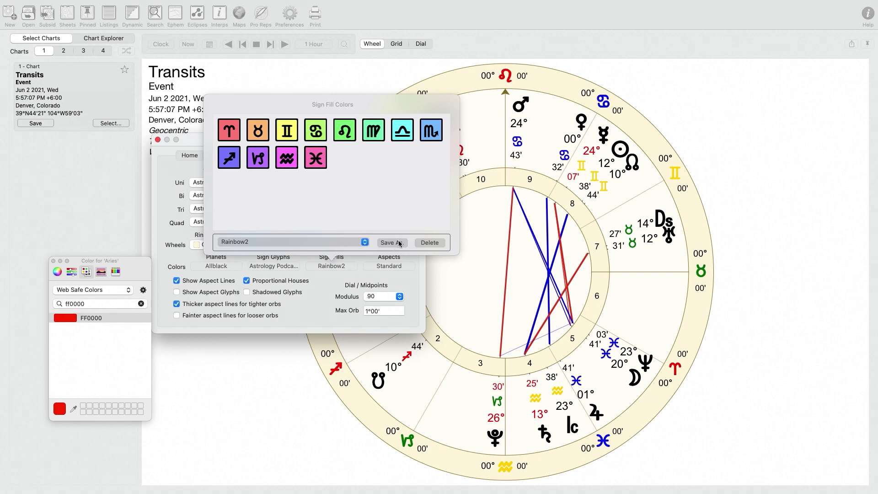
click(420, 262)
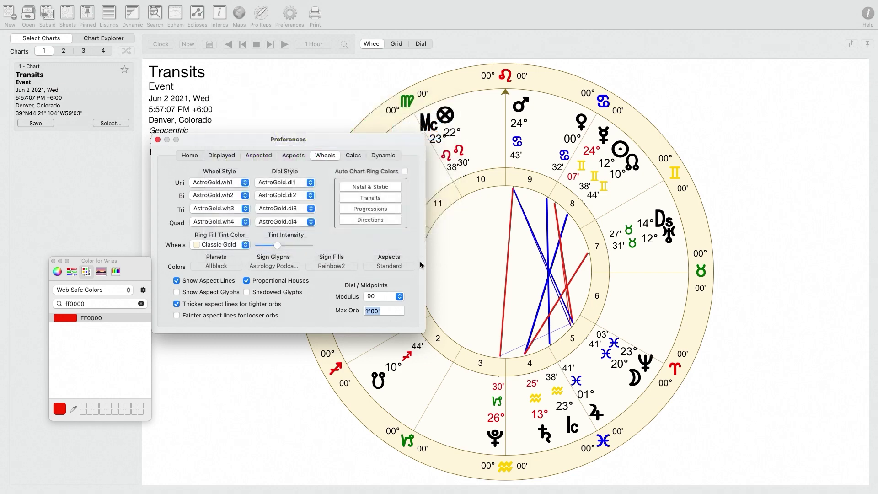
click(394, 266)
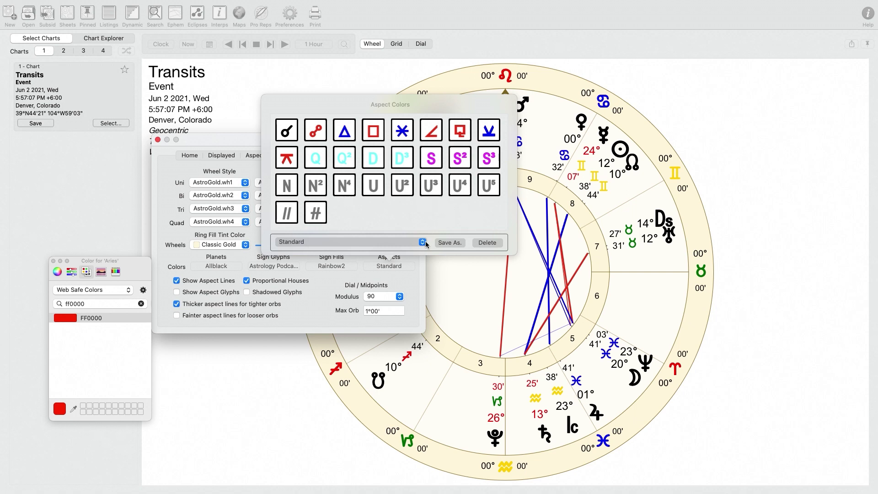
click(417, 273)
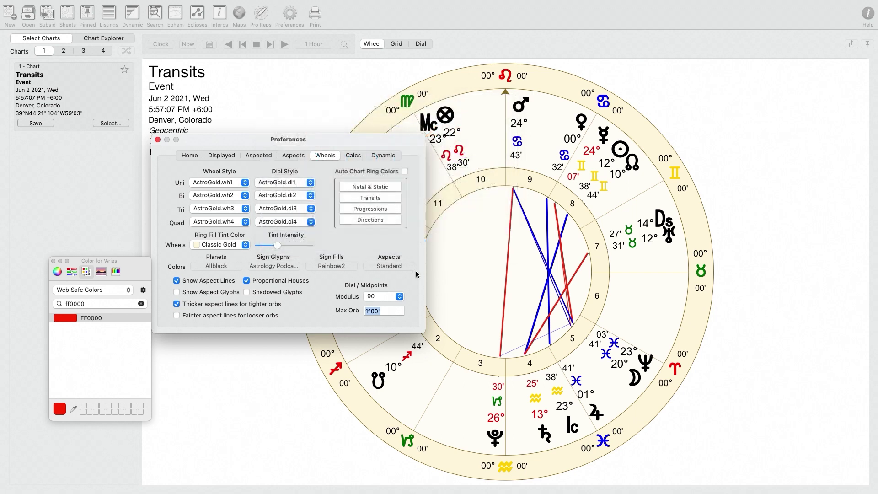
click(198, 283)
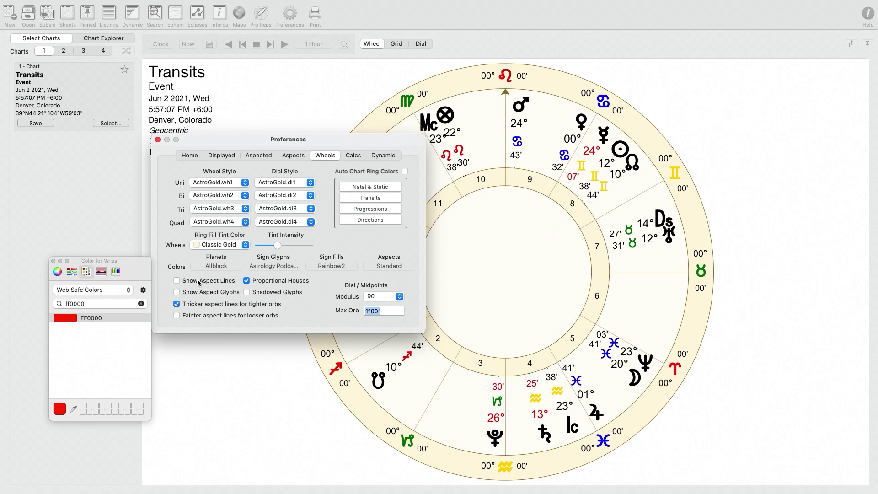
click(198, 282)
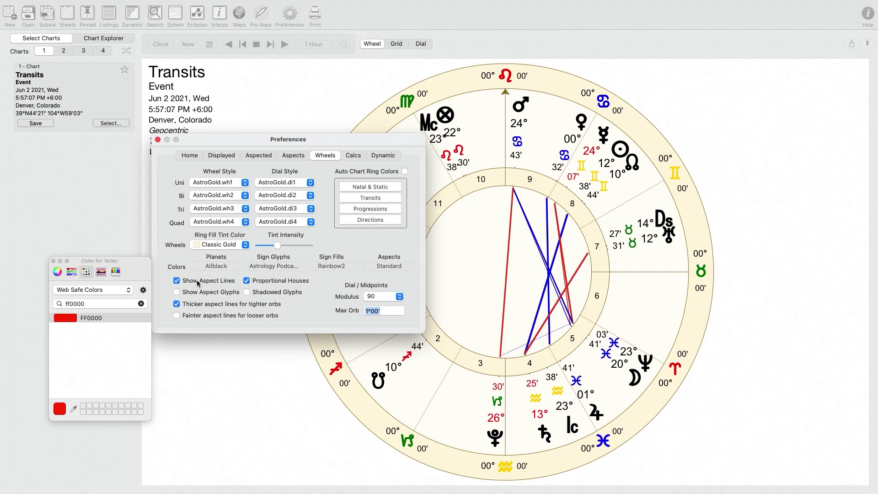
click(198, 283)
click(198, 283)
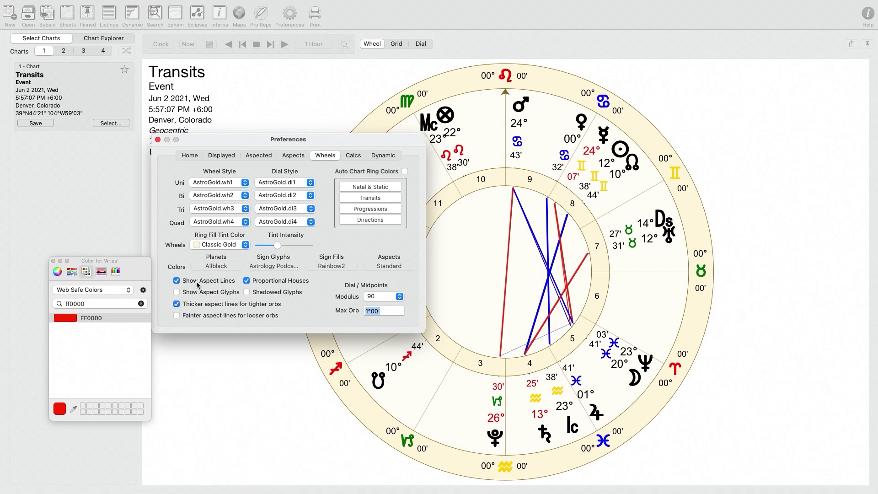
click(271, 282)
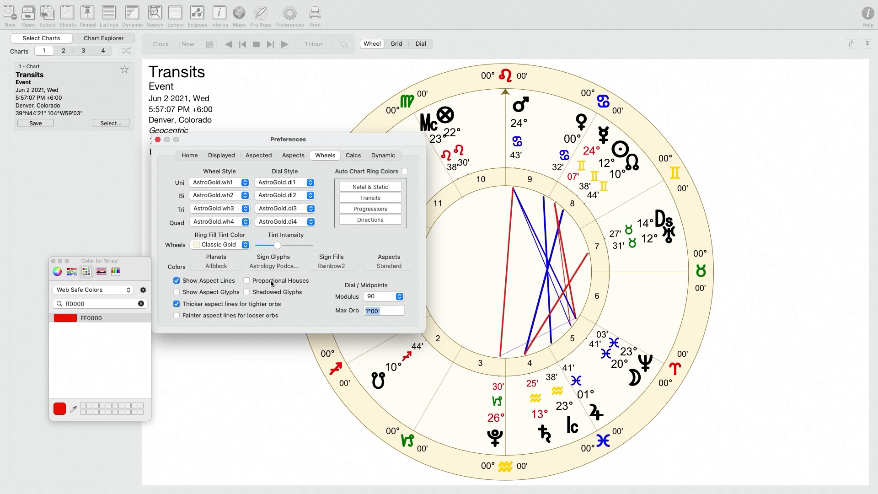
click(271, 280)
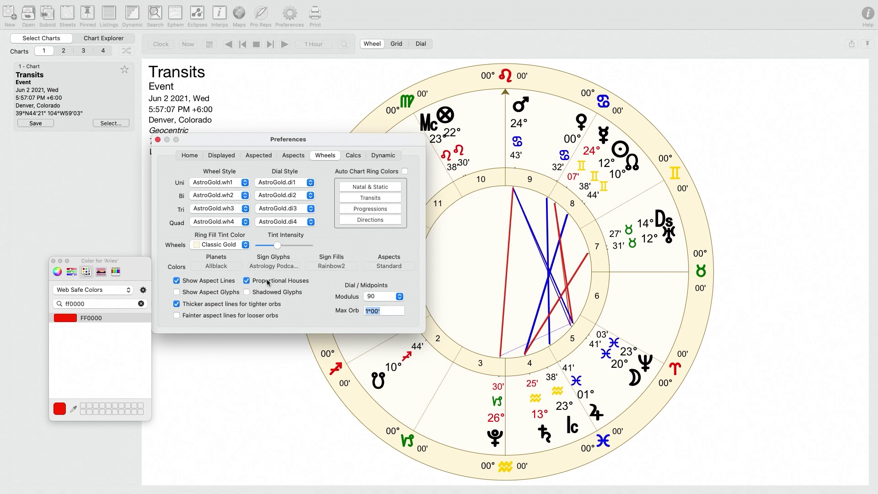
click(209, 292)
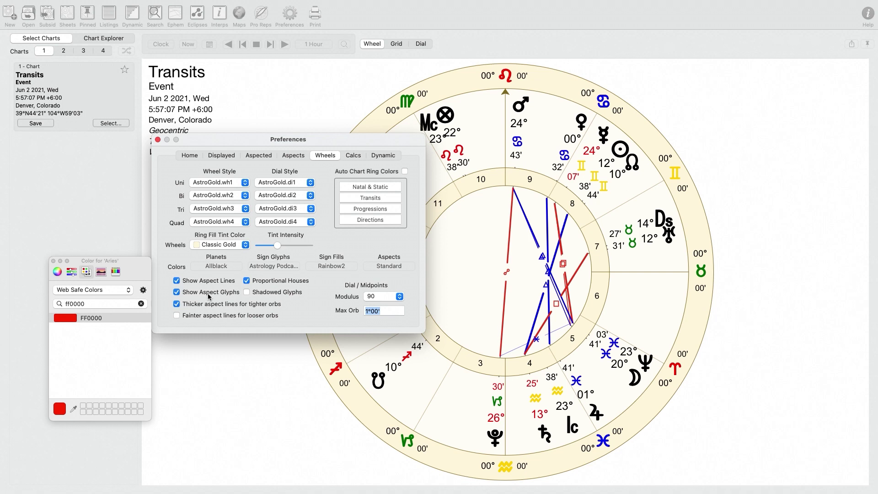
click(209, 296)
click(209, 297)
click(224, 297)
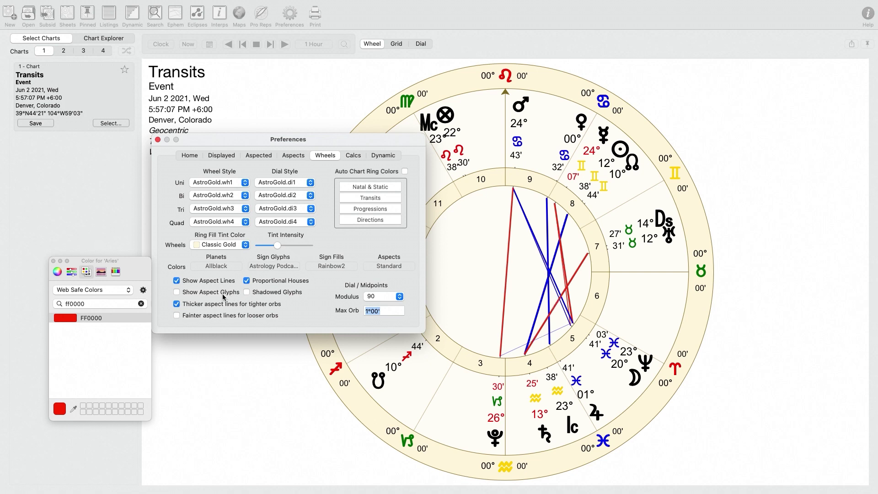
click(269, 295)
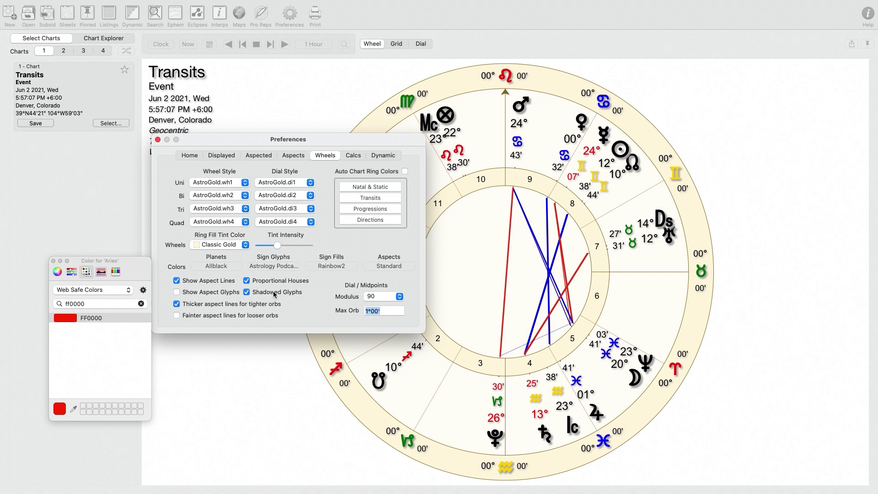
click(274, 294)
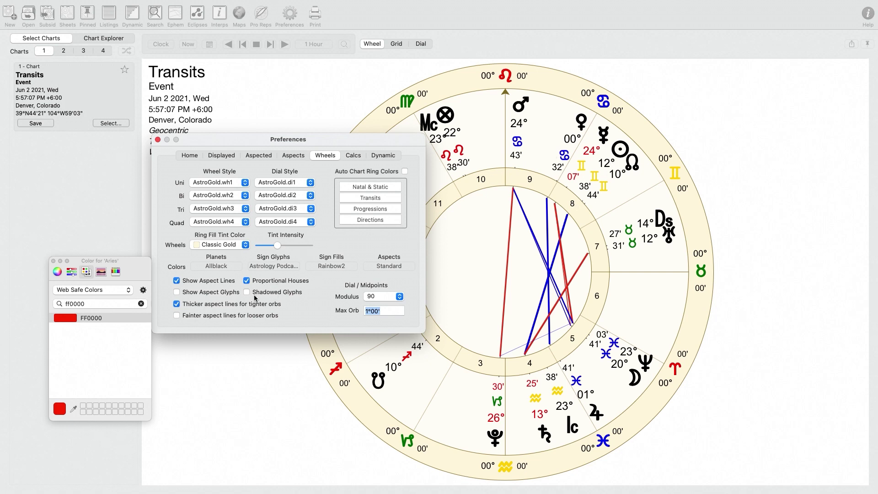
click(231, 308)
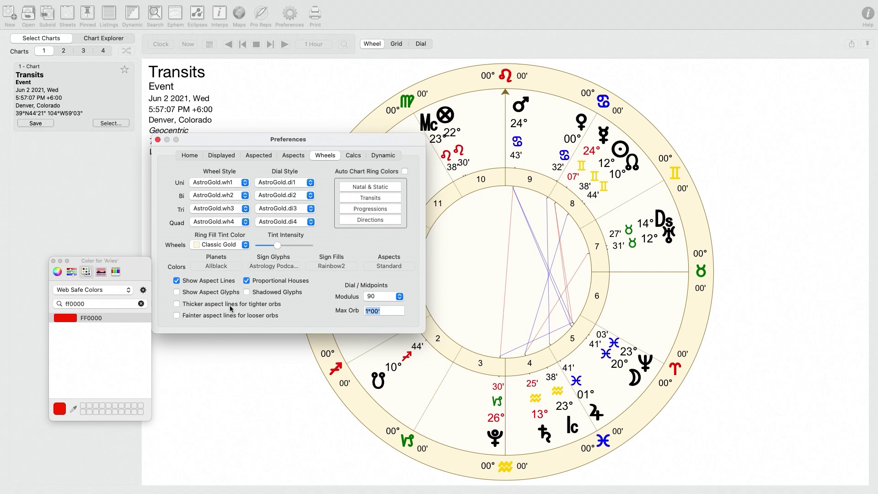
click(229, 308)
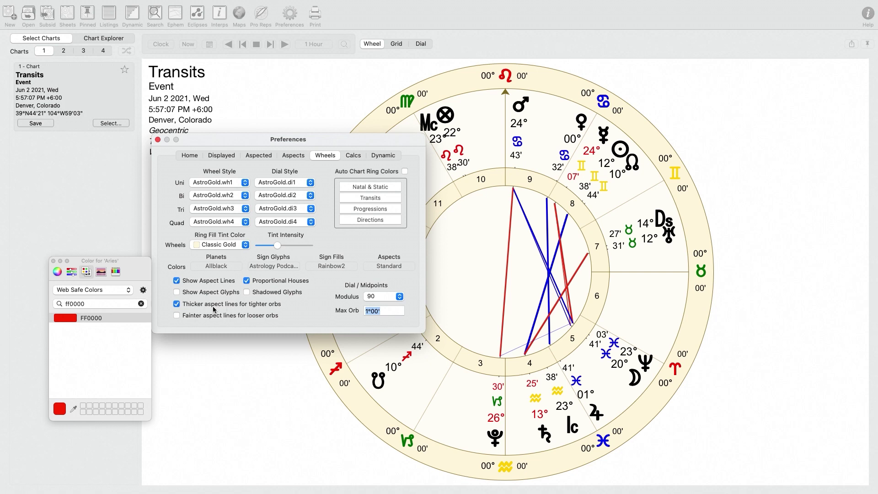
click(208, 315)
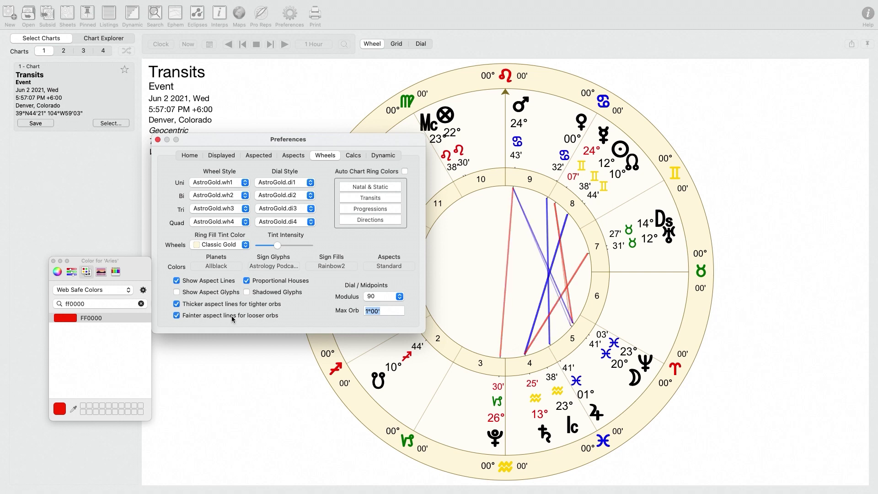
click(228, 317)
click(226, 317)
click(227, 317)
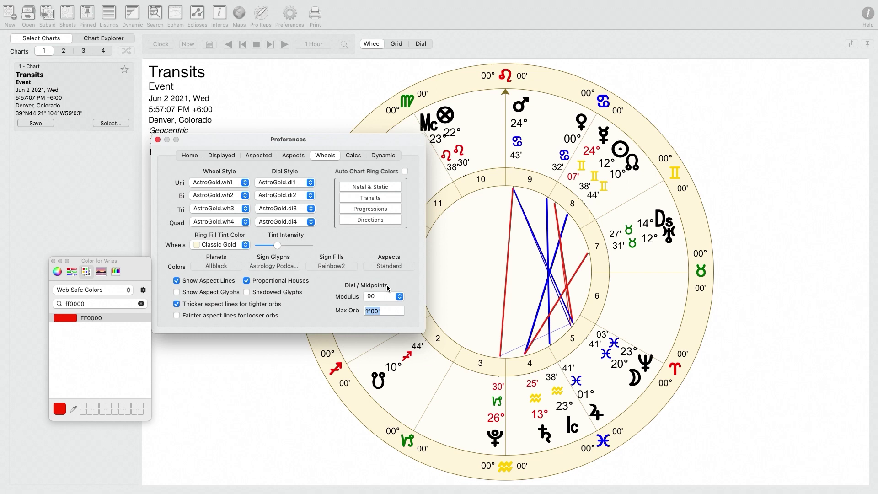
Switch to the Calcs preferences and close the Aries colour panel
click(354, 156)
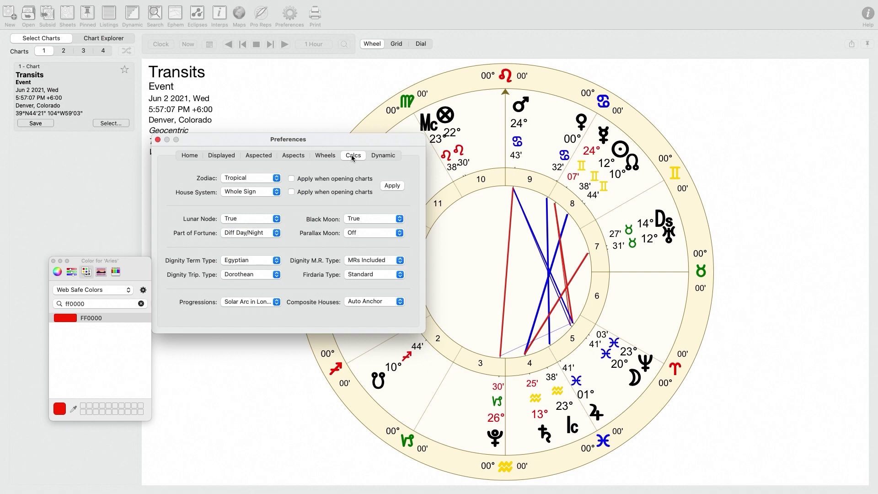
click(323, 155)
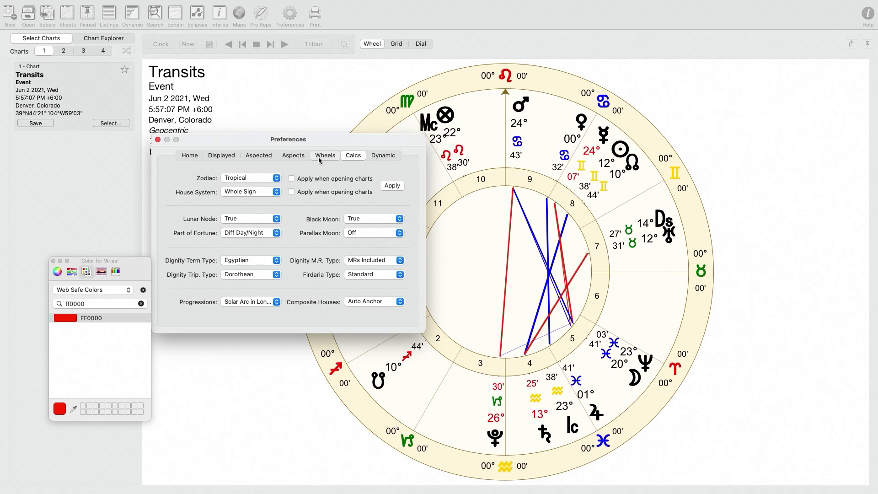
click(351, 157)
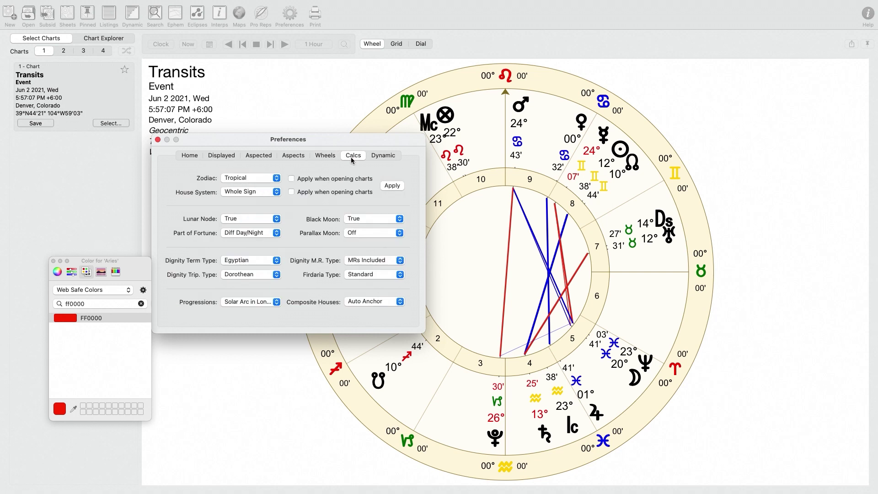
click(53, 261)
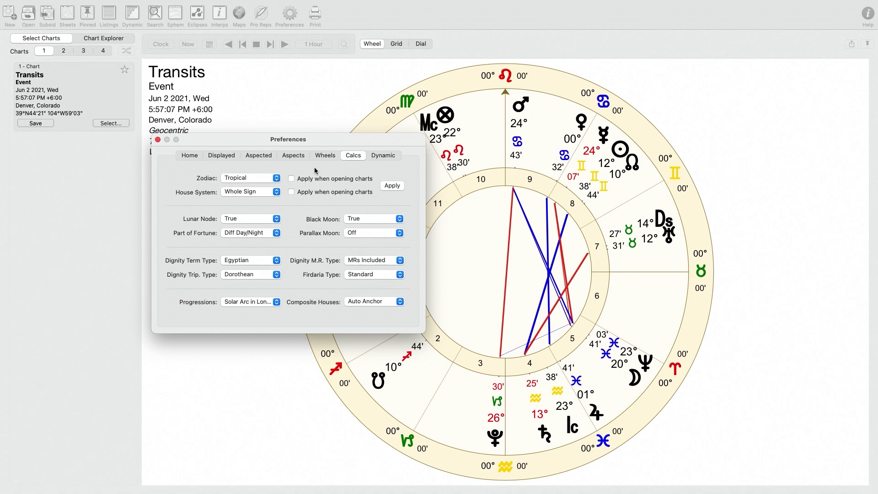
Try the Lahiri zodiac, then set the zodiac back to Tropical
click(259, 180)
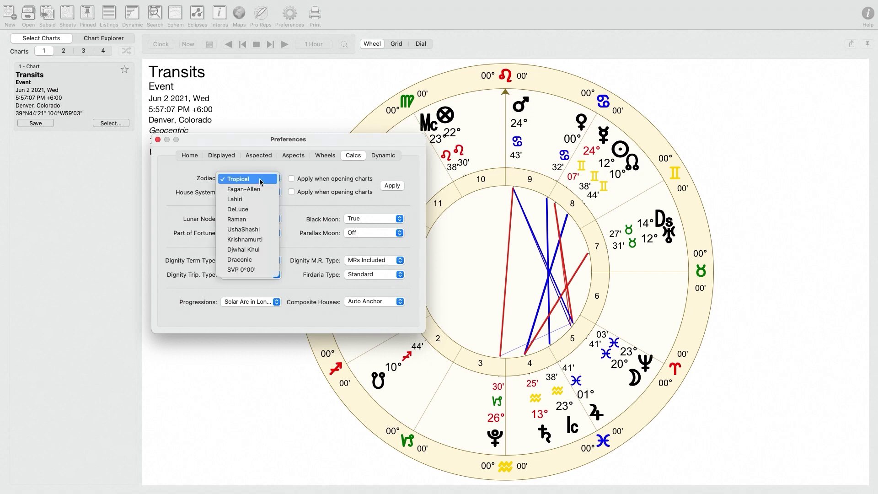
click(243, 200)
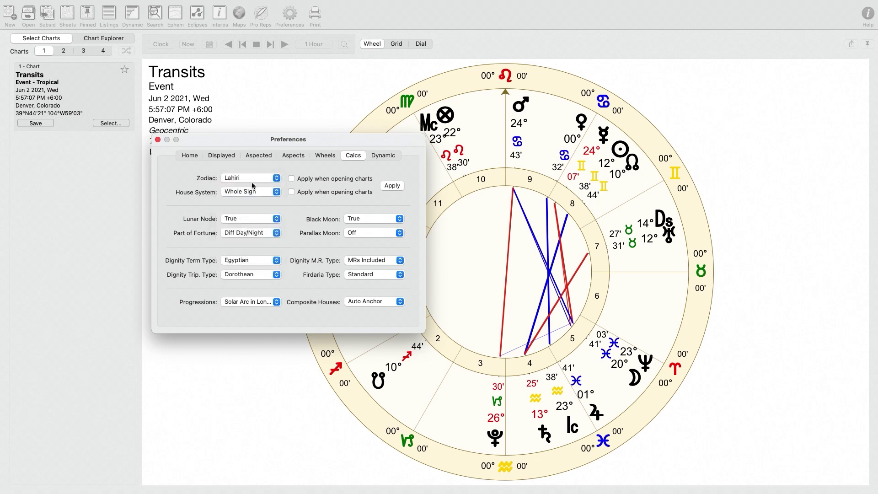
click(253, 178)
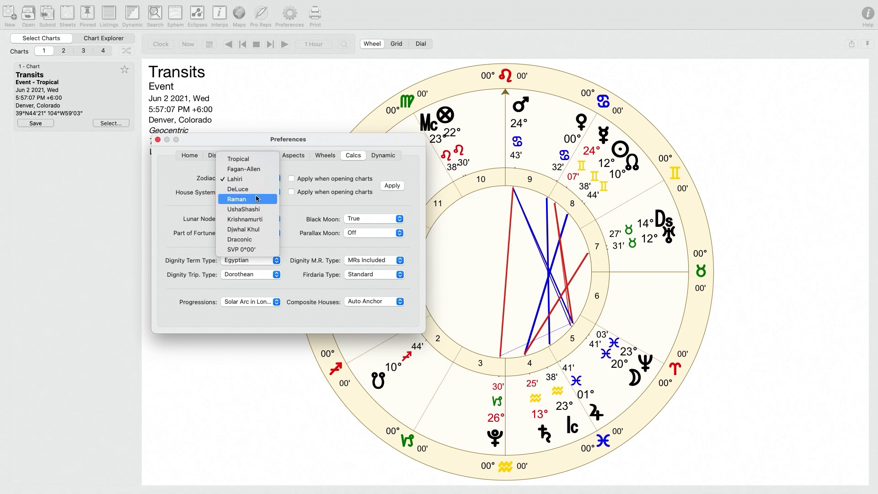
click(255, 160)
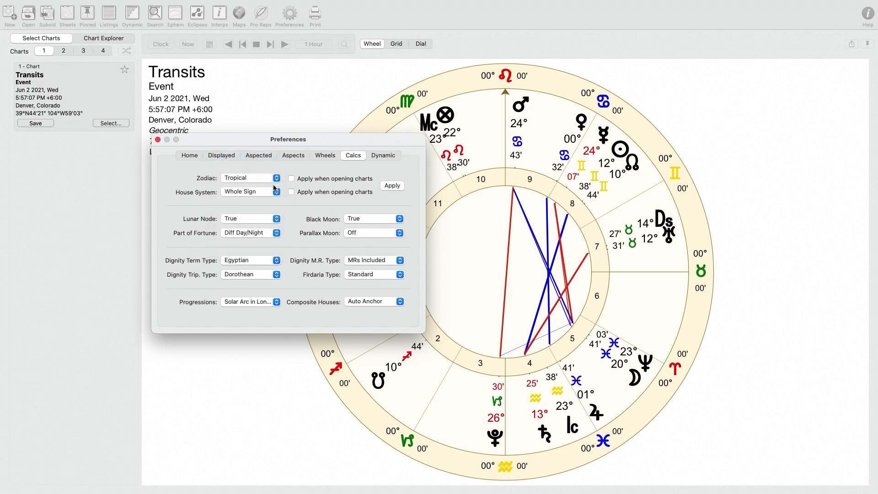
click(258, 193)
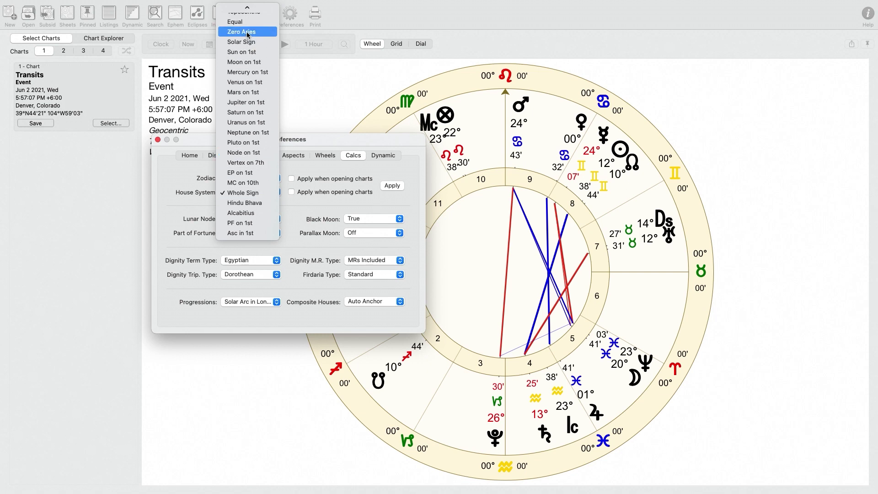
Try Placidus houses, revert to Whole Sign, and apply the house system when opening charts
mouse_move(249, 8)
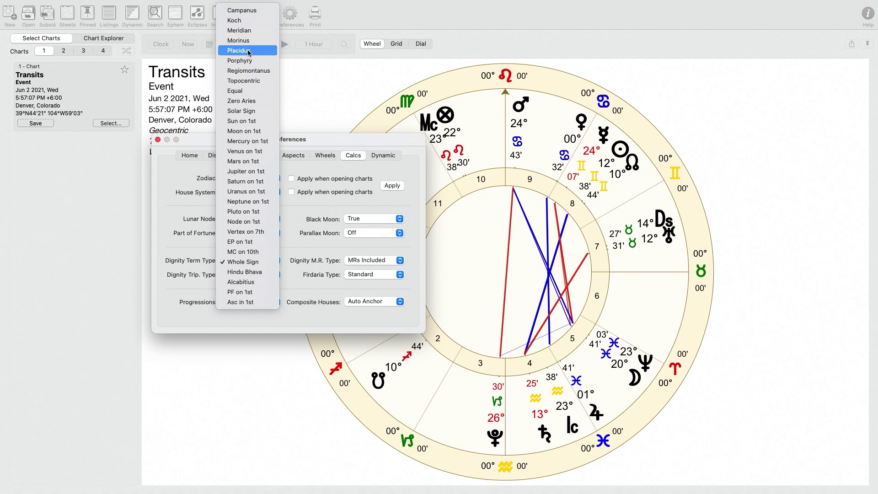
click(250, 53)
click(252, 195)
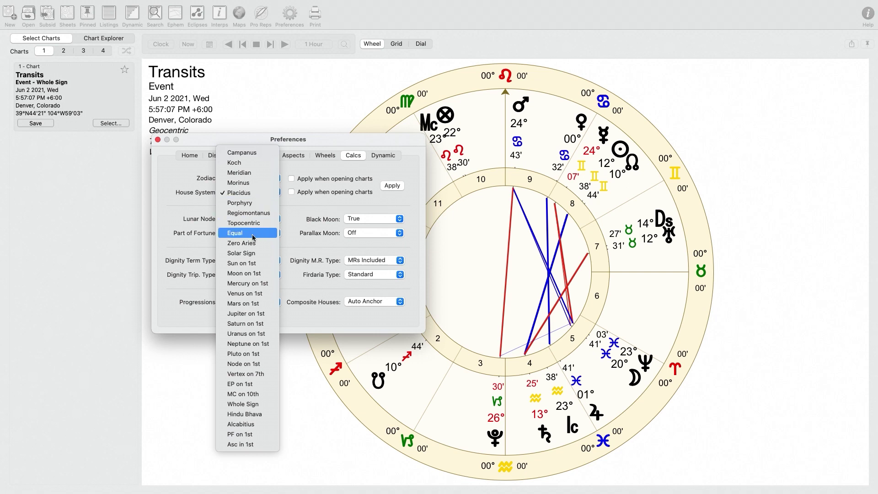
click(241, 404)
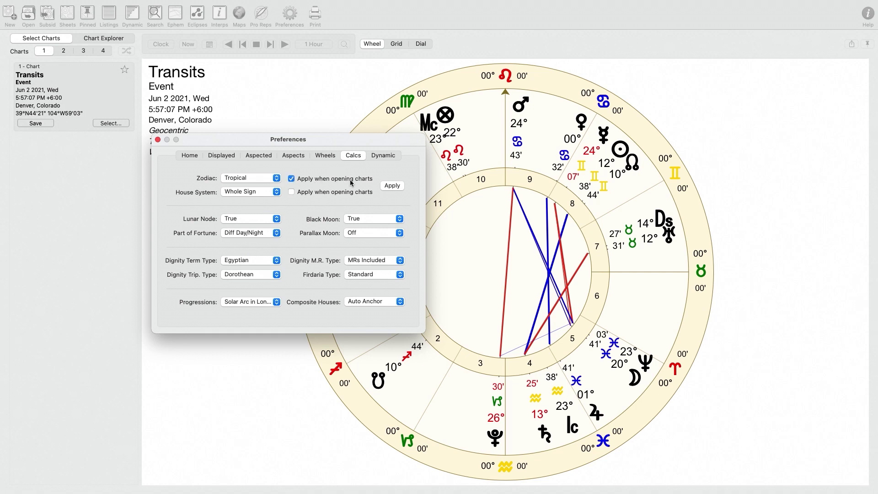
click(327, 194)
Set the lunar node to True, keeping Diff Day/Night Part of Fortune, True Black Moon and Parallax Moon off
click(251, 219)
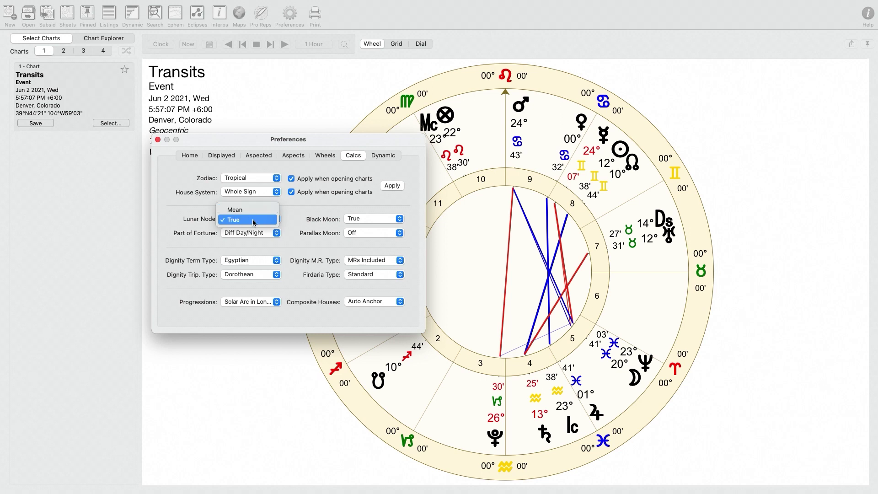
click(254, 222)
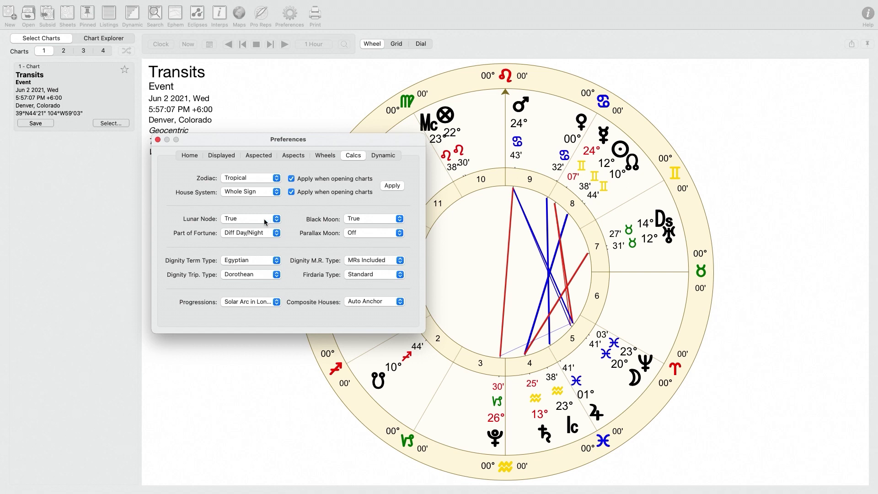
click(246, 233)
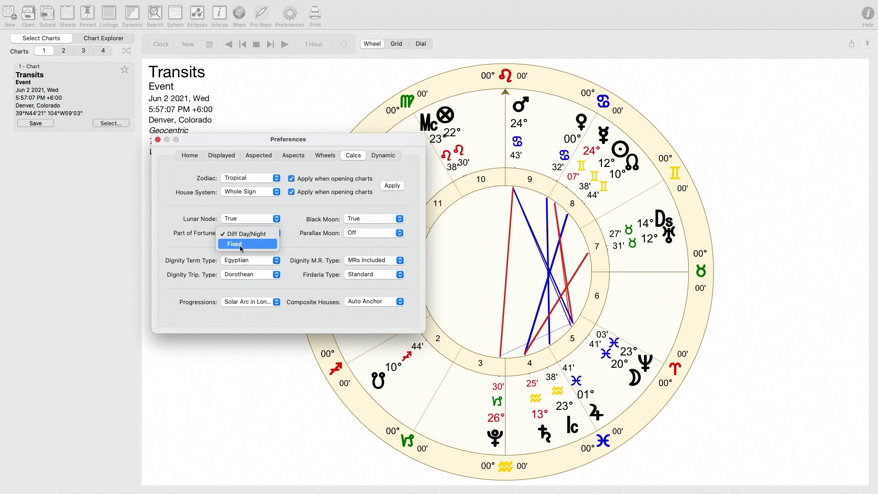
click(262, 237)
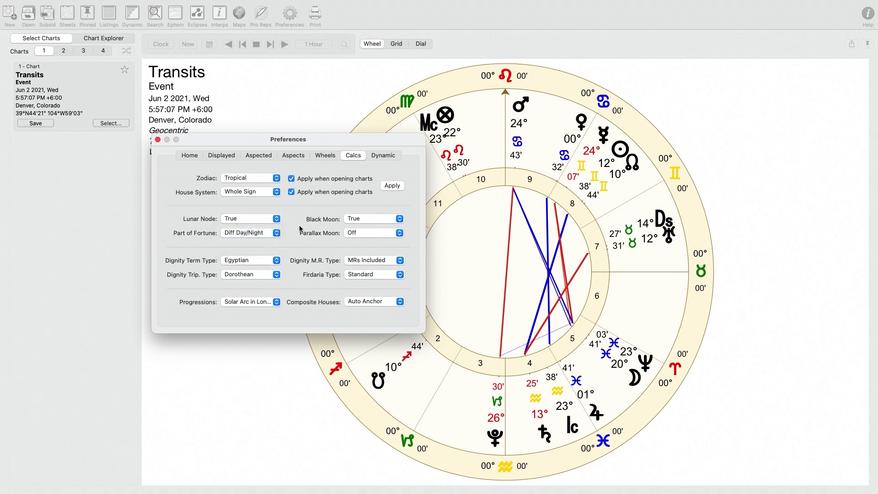
click(345, 220)
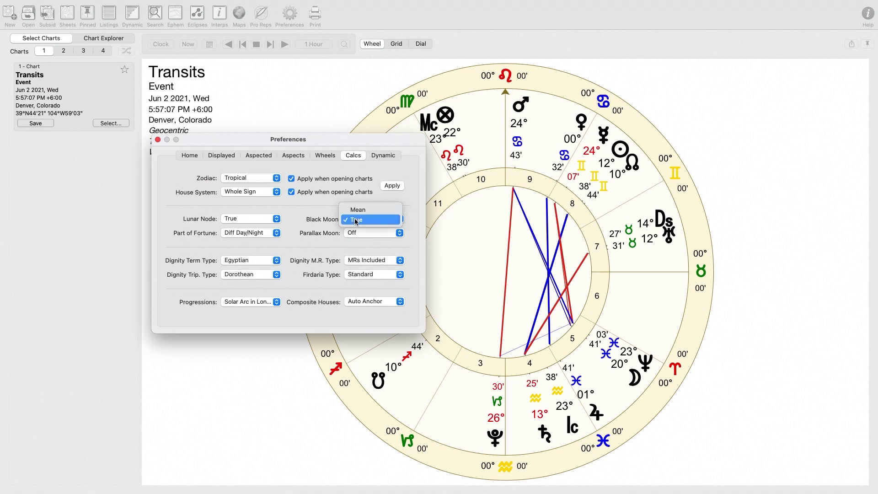
click(325, 223)
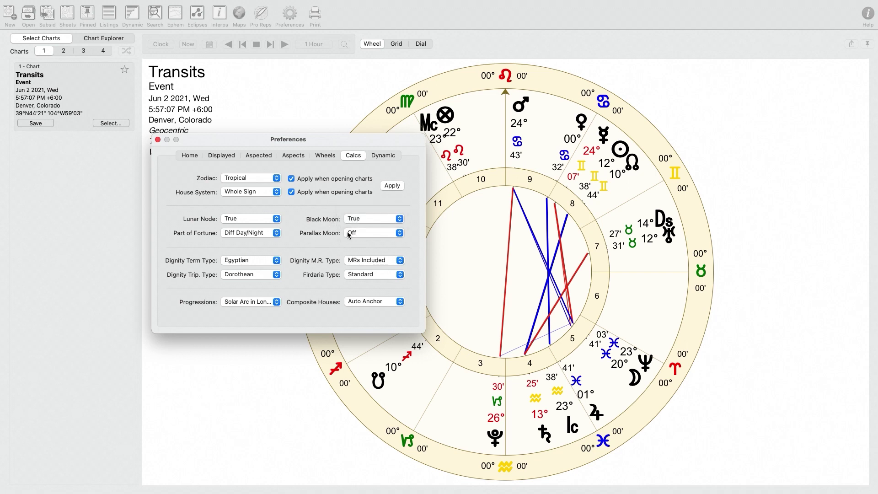
click(355, 236)
click(328, 237)
click(256, 264)
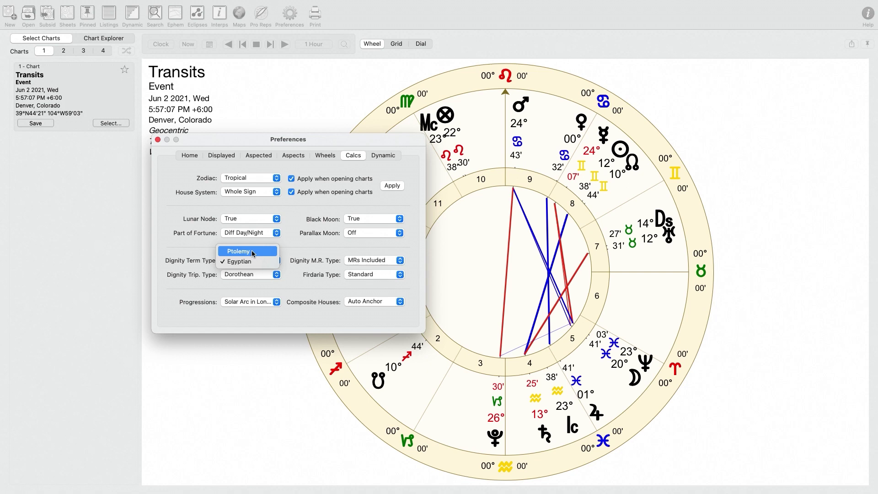
click(273, 261)
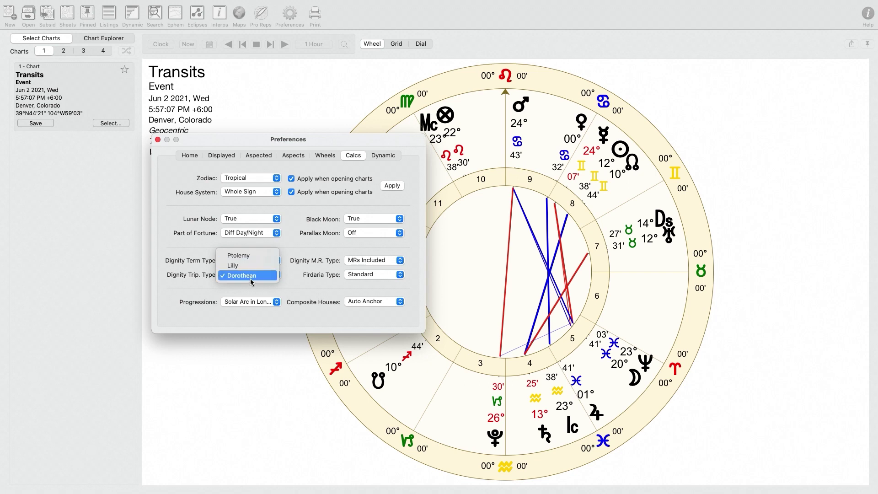
click(251, 279)
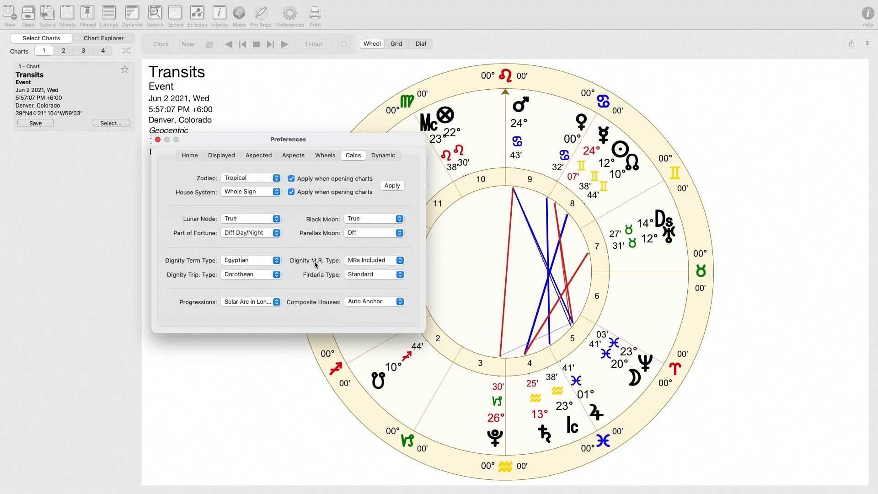
click(358, 262)
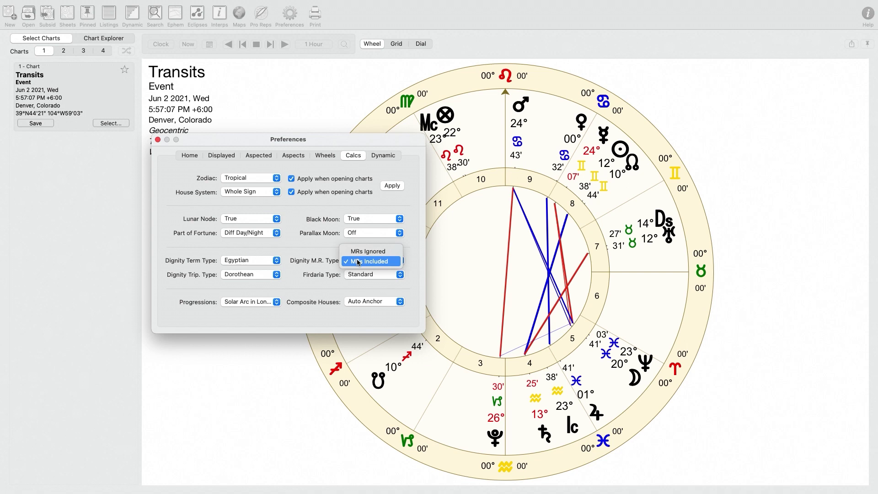
click(361, 262)
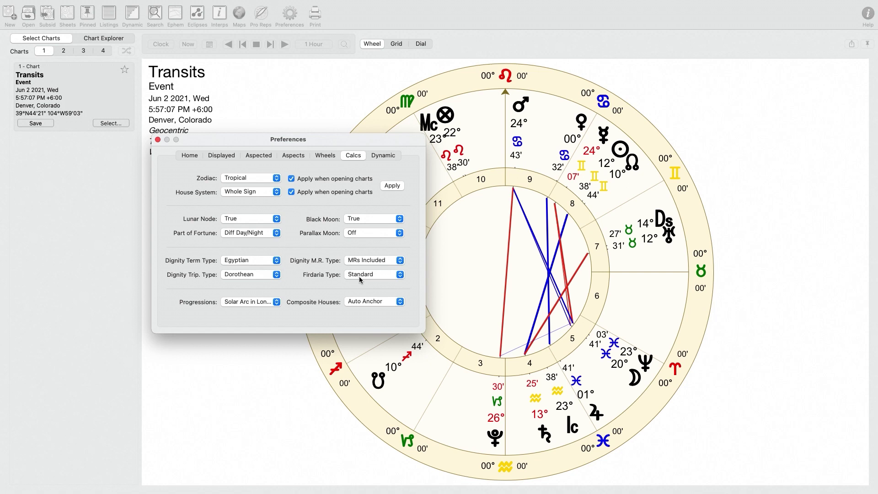
click(361, 280)
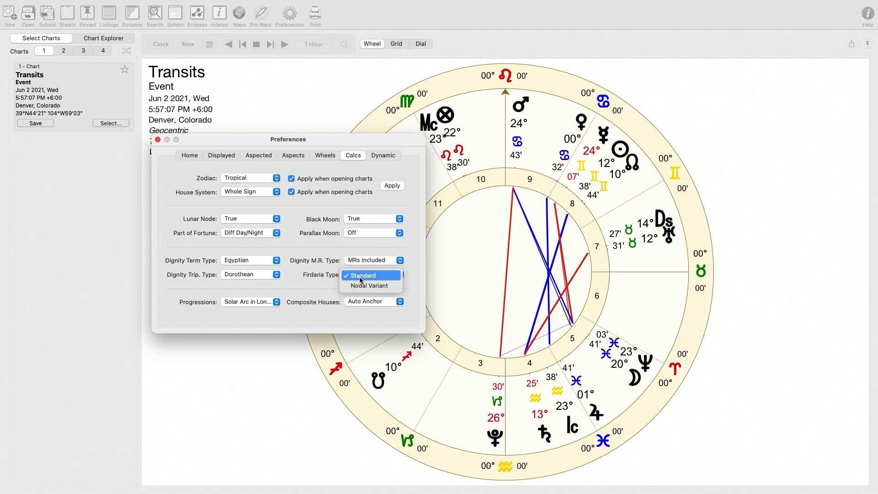
click(331, 277)
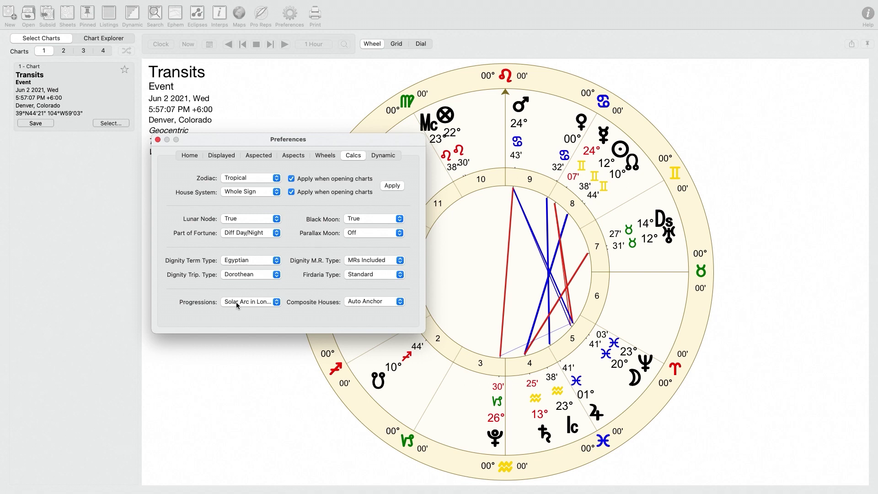
click(264, 303)
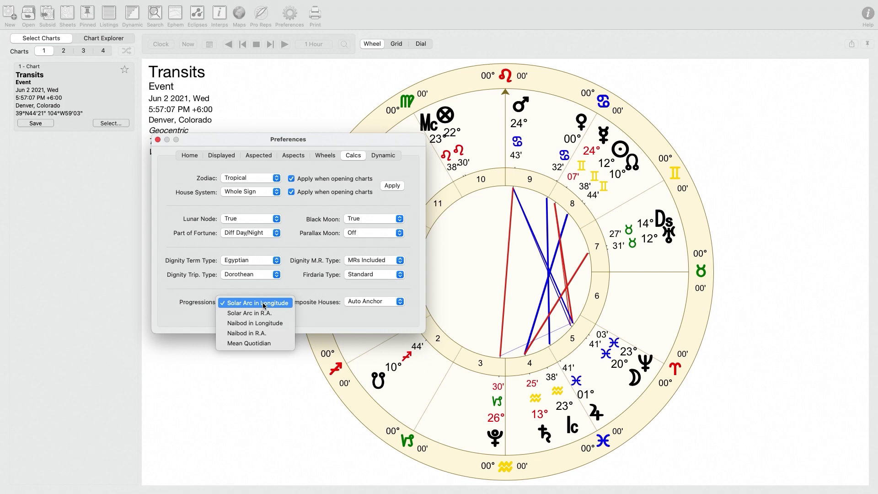
click(315, 301)
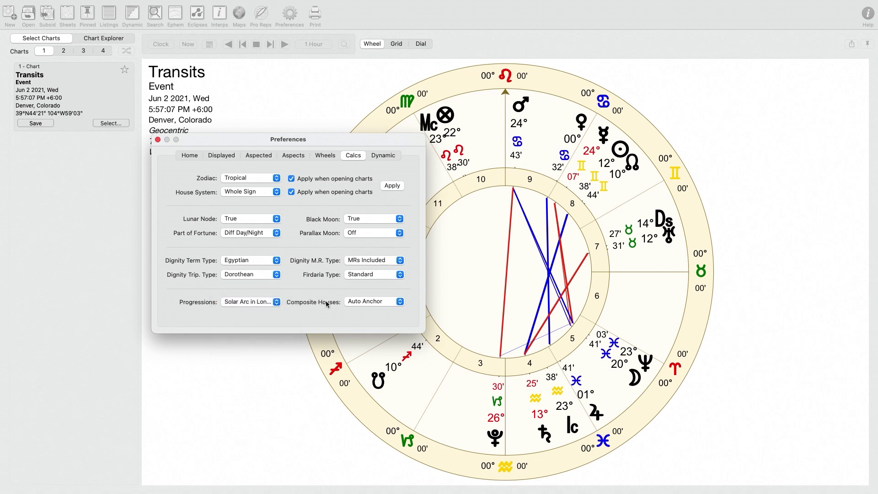
click(354, 302)
click(354, 303)
View the Dynamic job settings, then return to the Calcs section
click(376, 157)
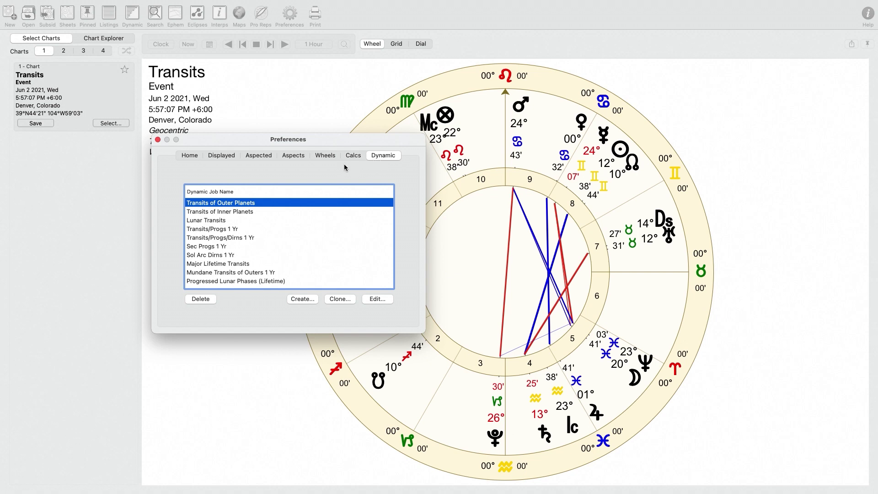
click(356, 158)
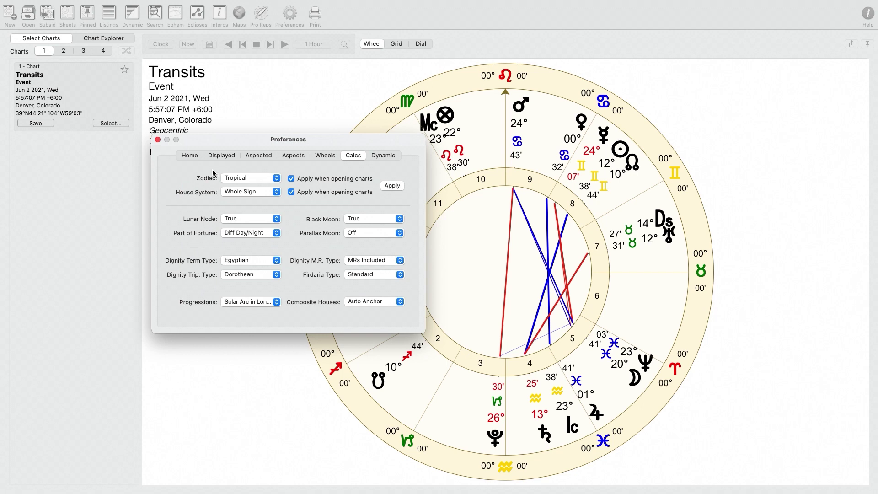
Review the Home, Aspects, Wheels and Calcs tabs, then inspect the Astrology Podcast sign glyph colours
click(188, 156)
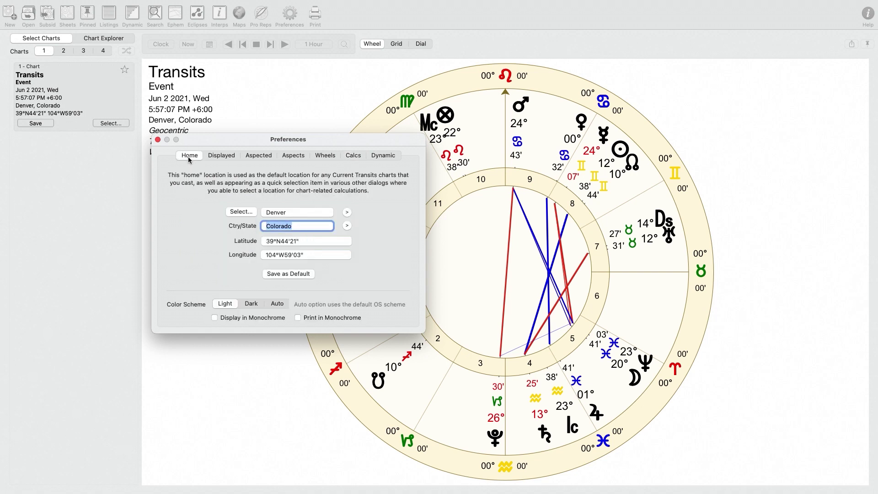
click(295, 156)
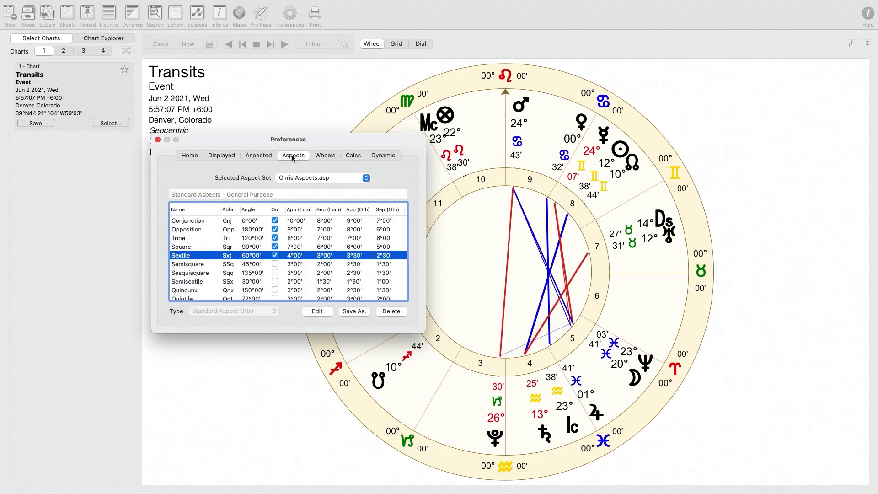
click(321, 156)
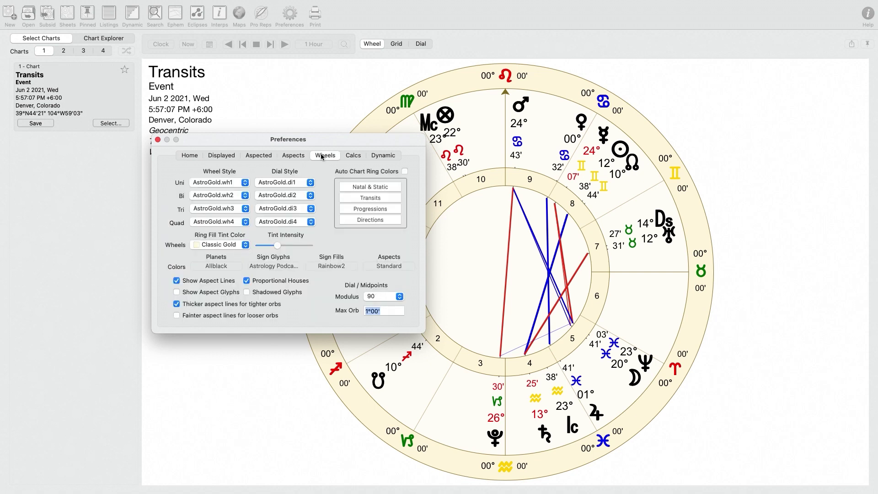
click(353, 156)
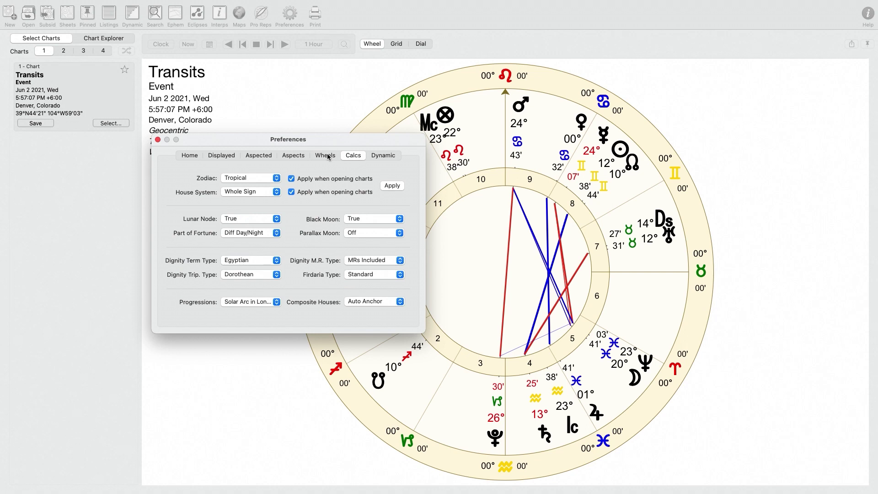
click(302, 156)
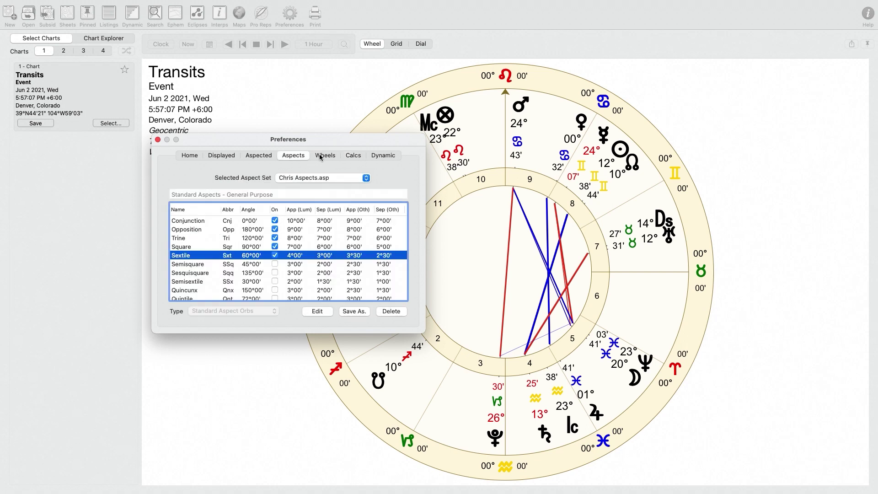
click(323, 156)
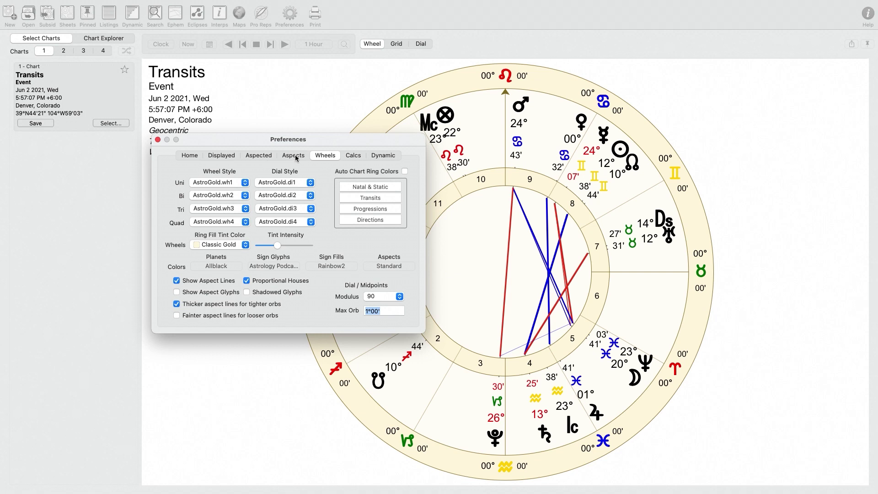
click(270, 266)
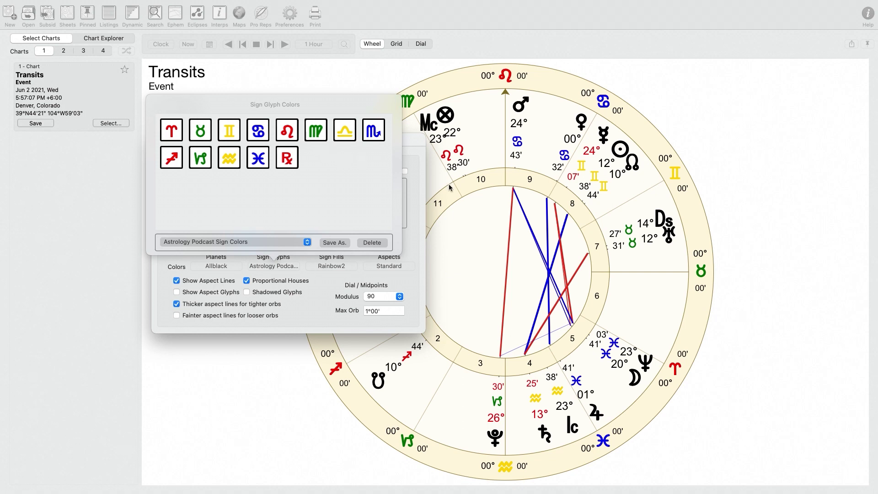
click(415, 188)
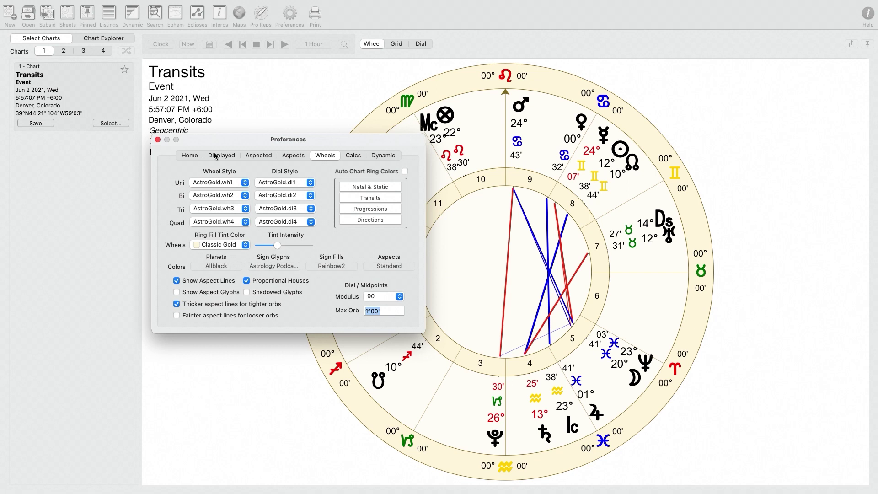
Close Preferences to reveal the Transits wheel labelled Geocentric, Tropical and Whole Sign
click(158, 140)
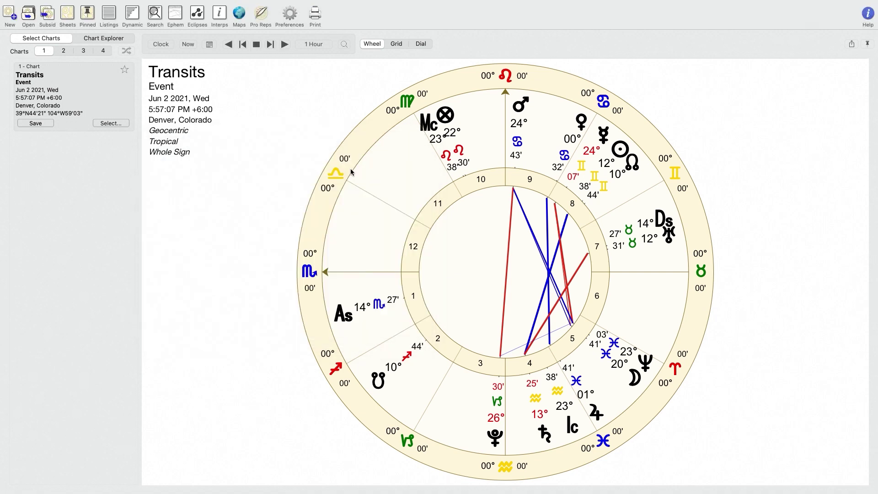